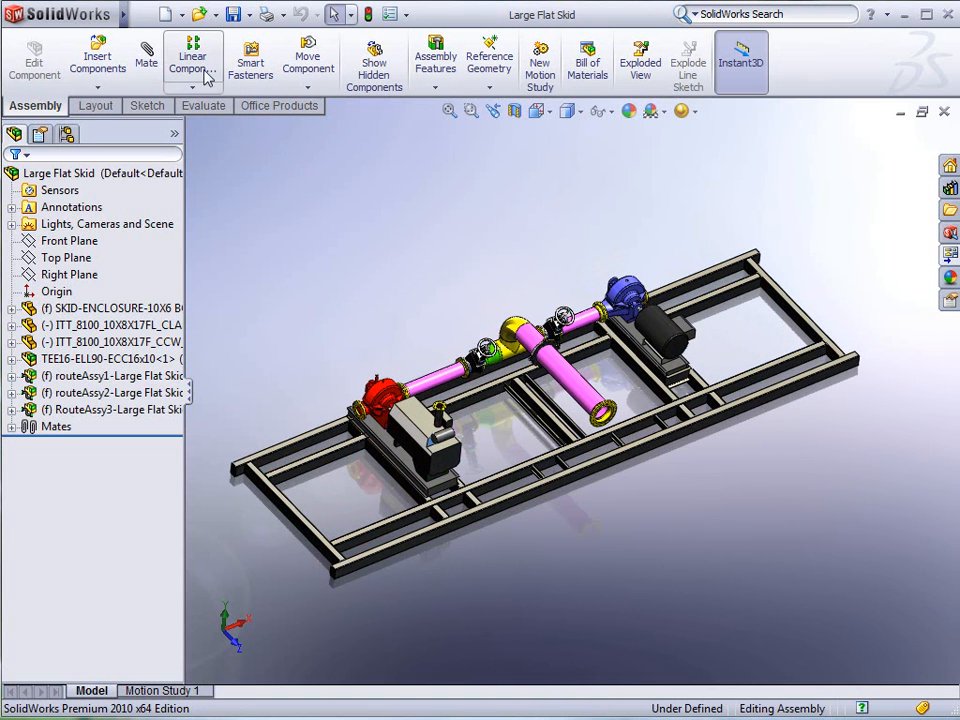
- Create a drawing from the Large Flat Skid assembly using the ansi template and the C (ANSI) Landscape sheet size
left_click(182, 15)
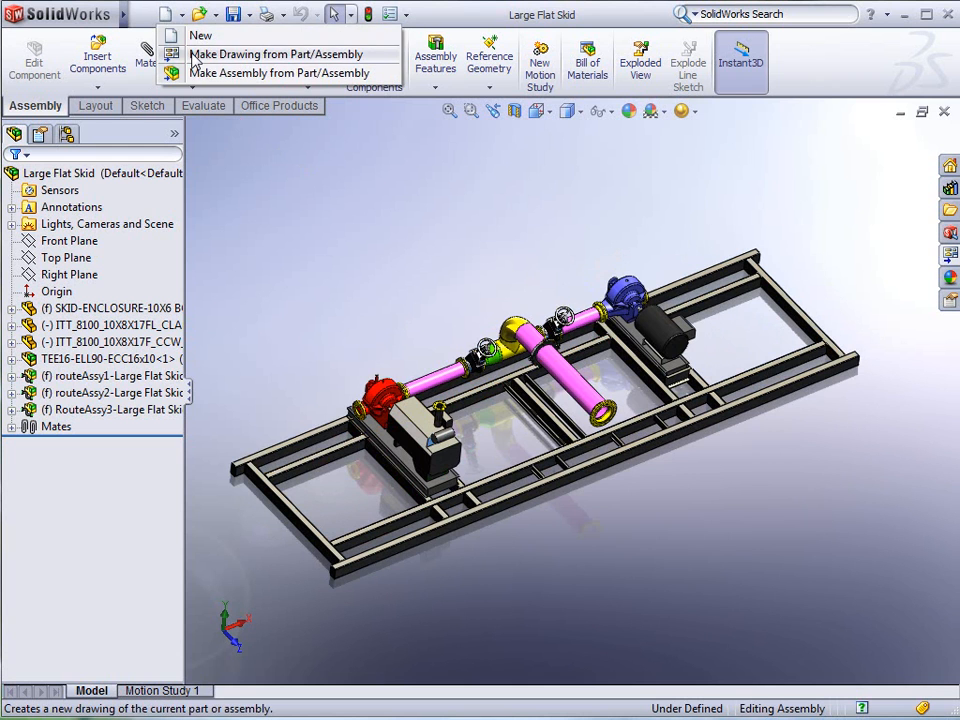
left_click(190, 53)
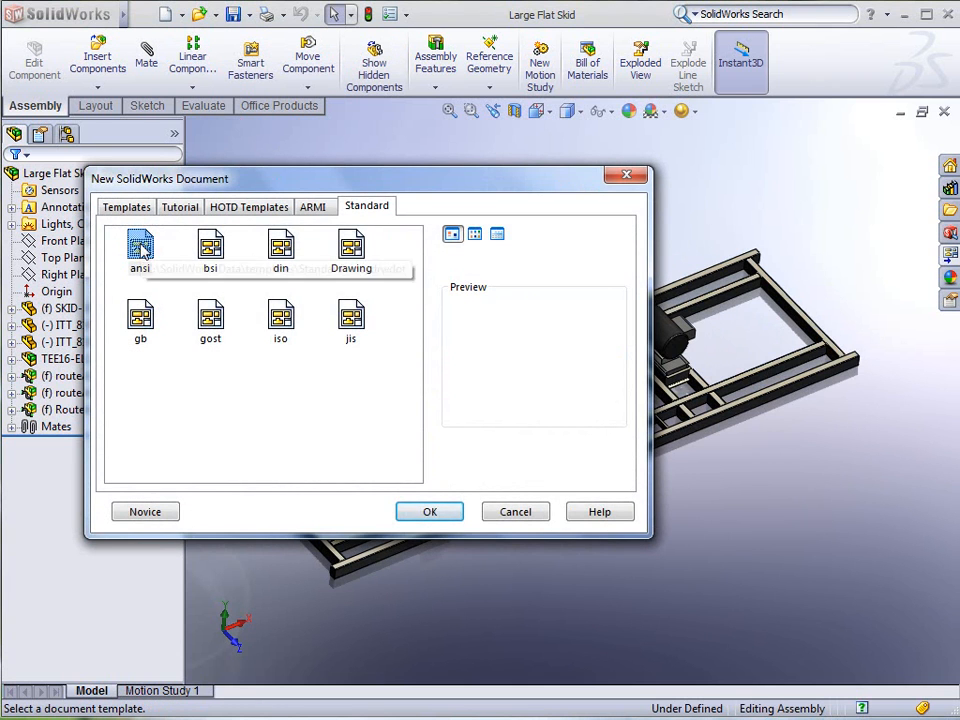
double_click(140, 250)
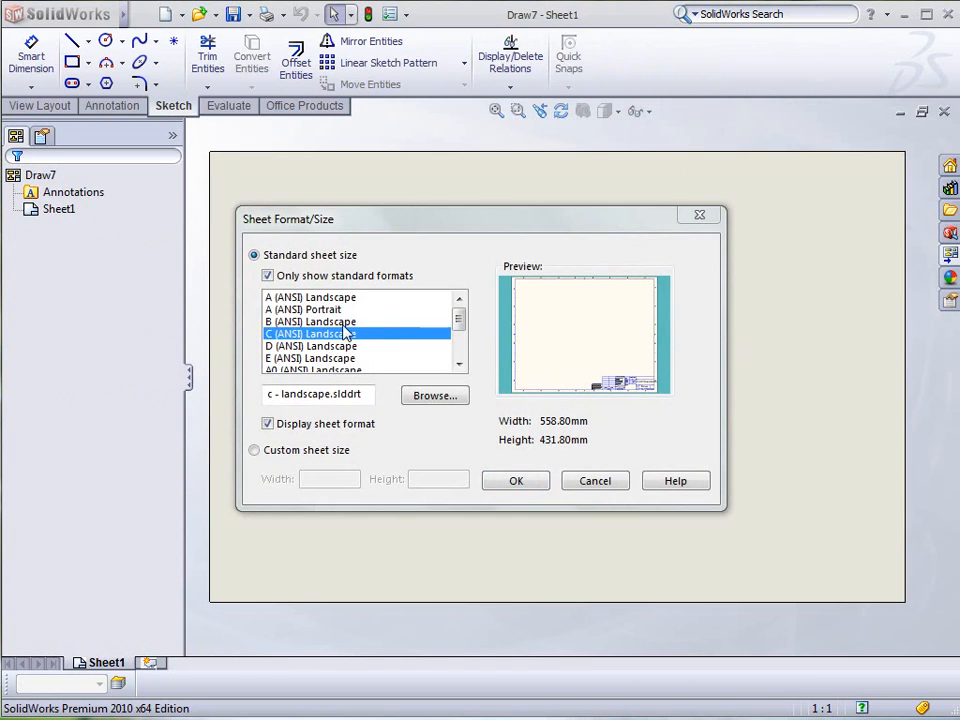
left_click(518, 484)
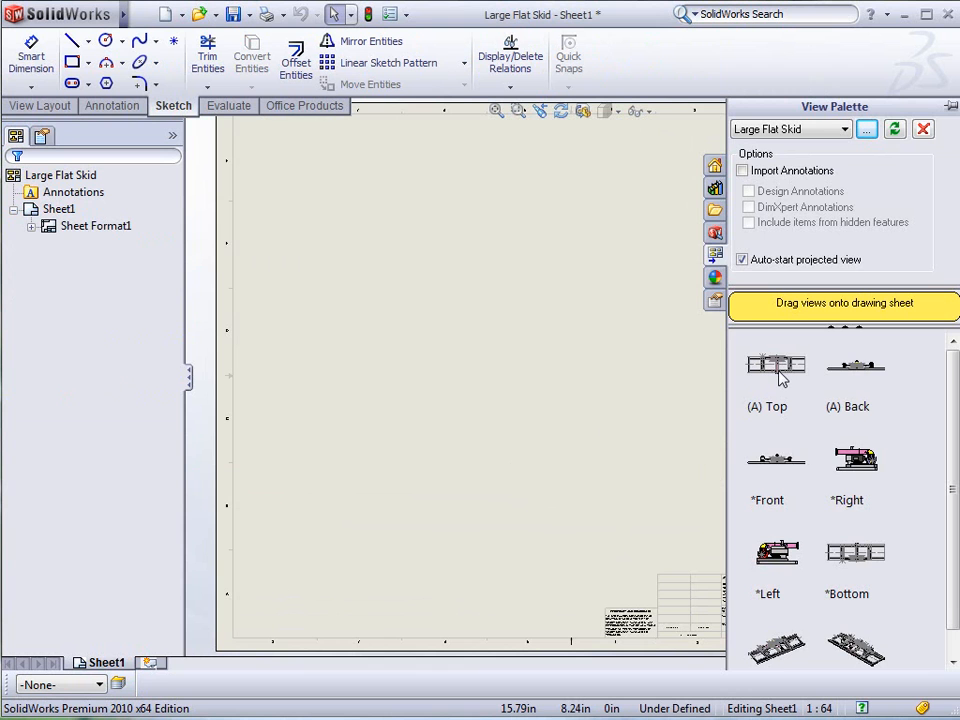
- Place the assembly's Top view near the middle of the sheet without adding any projected views
left_click_drag(782, 376, 474, 412)
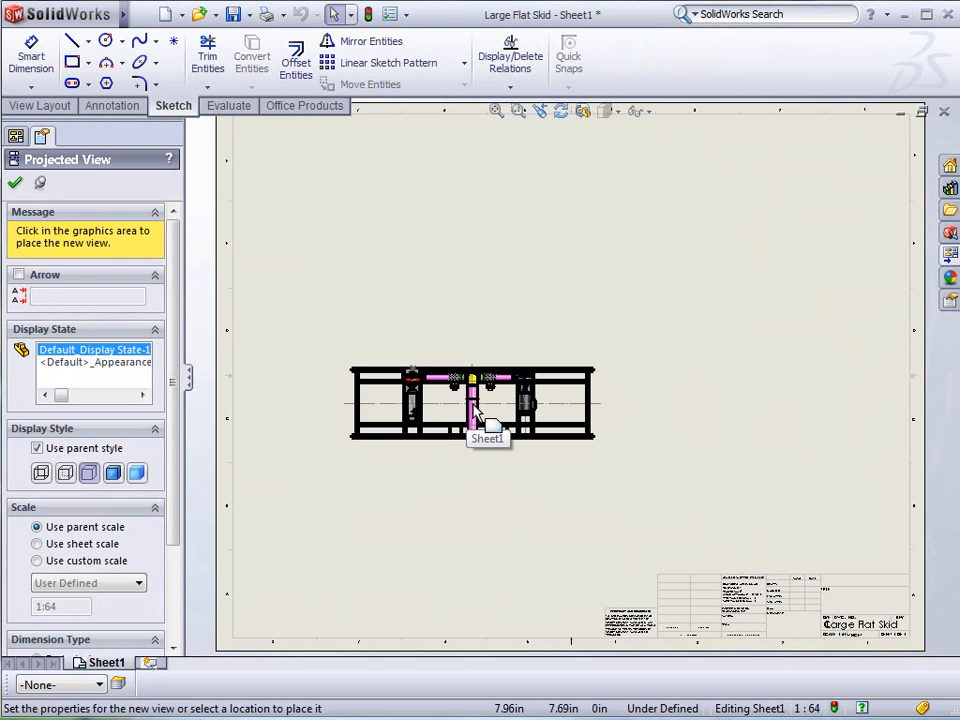
scroll(495, 403, "down", 4)
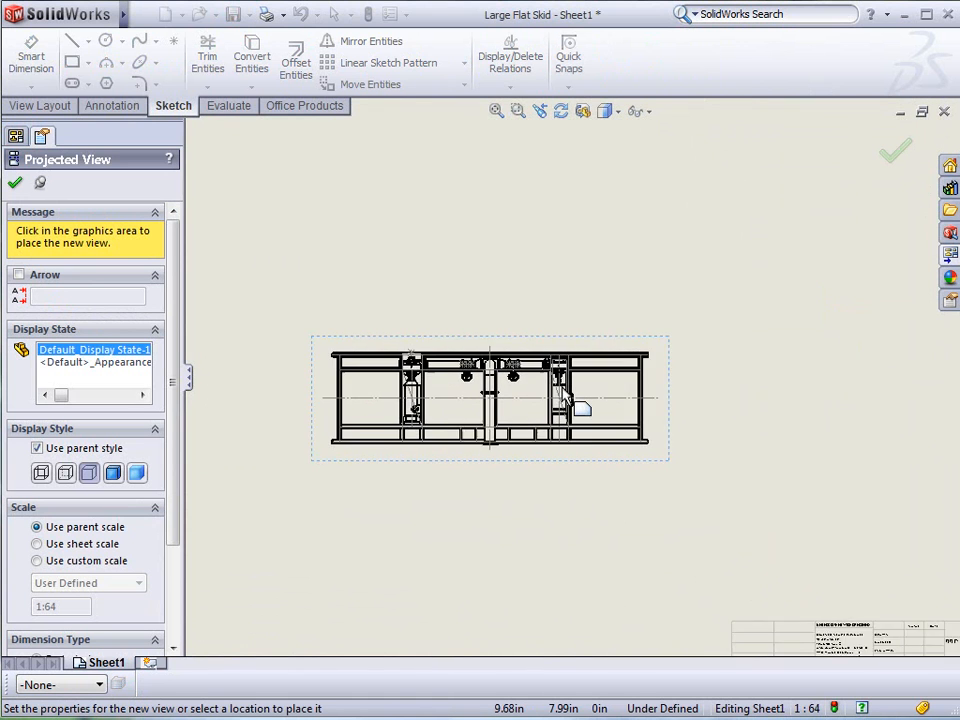
scroll(456, 386, "up", 2)
scroll(458, 392, "down", 2)
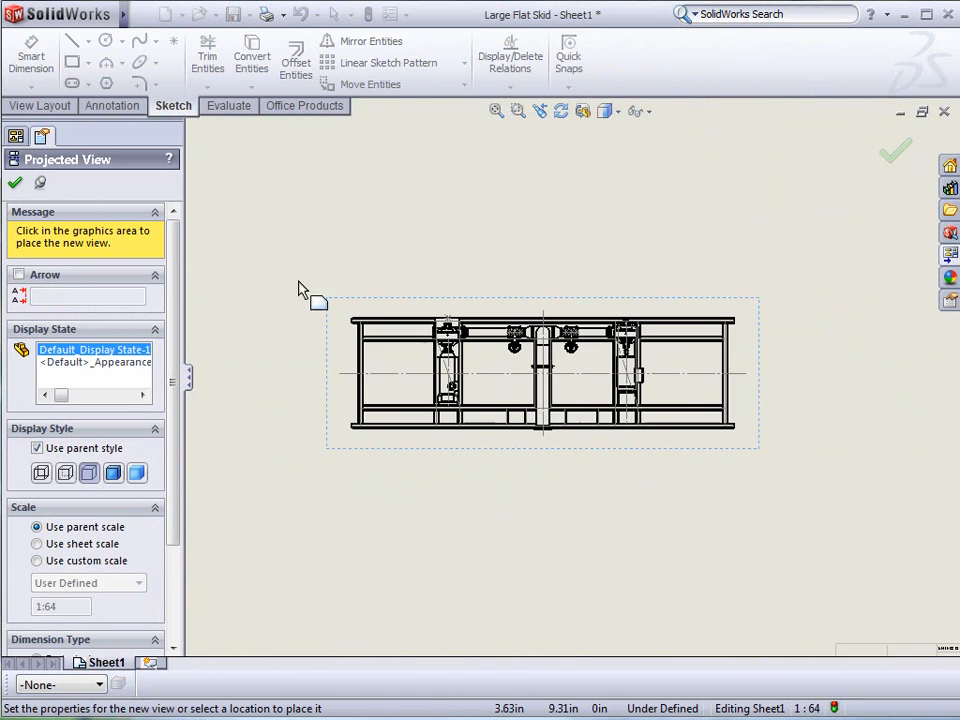
left_click(16, 186)
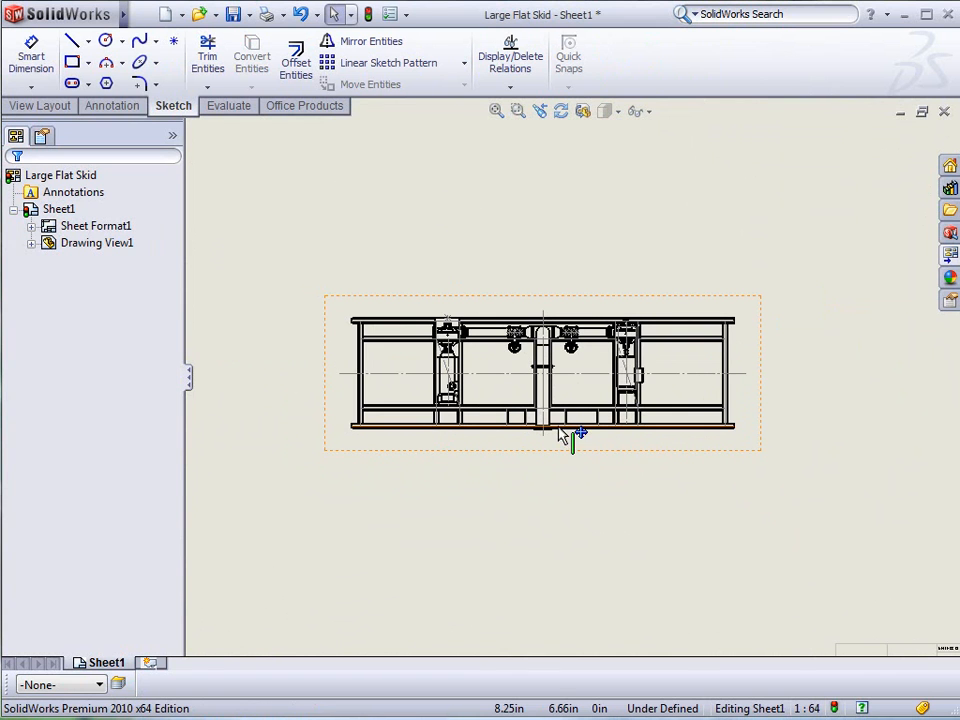
- Hide the skid enclosure's Sketch1 centerlines in the top view
right_click(581, 376)
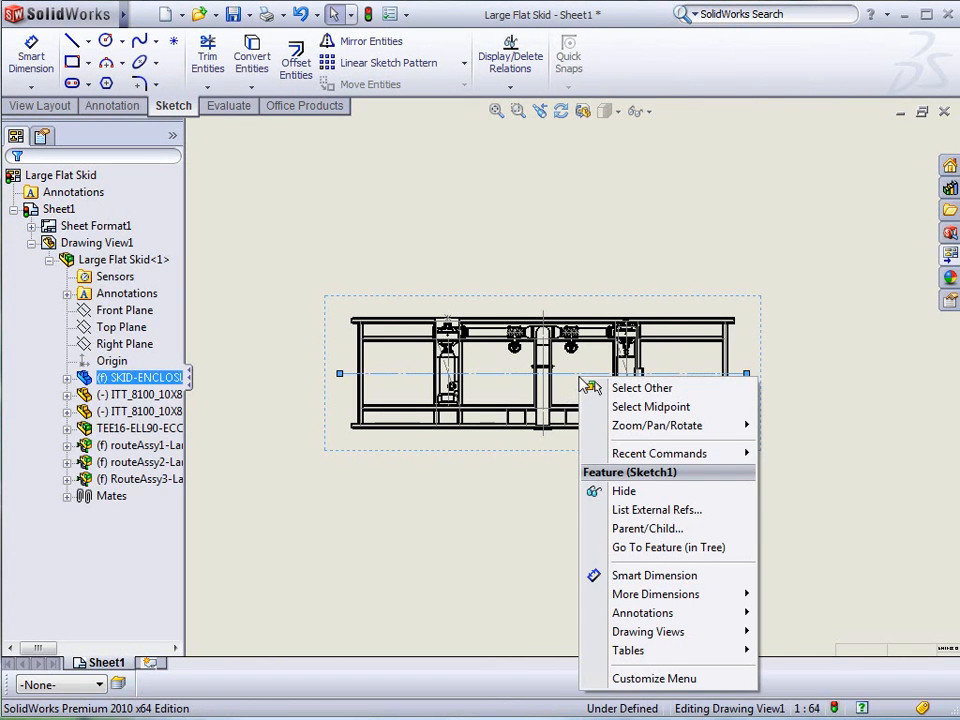
left_click(622, 492)
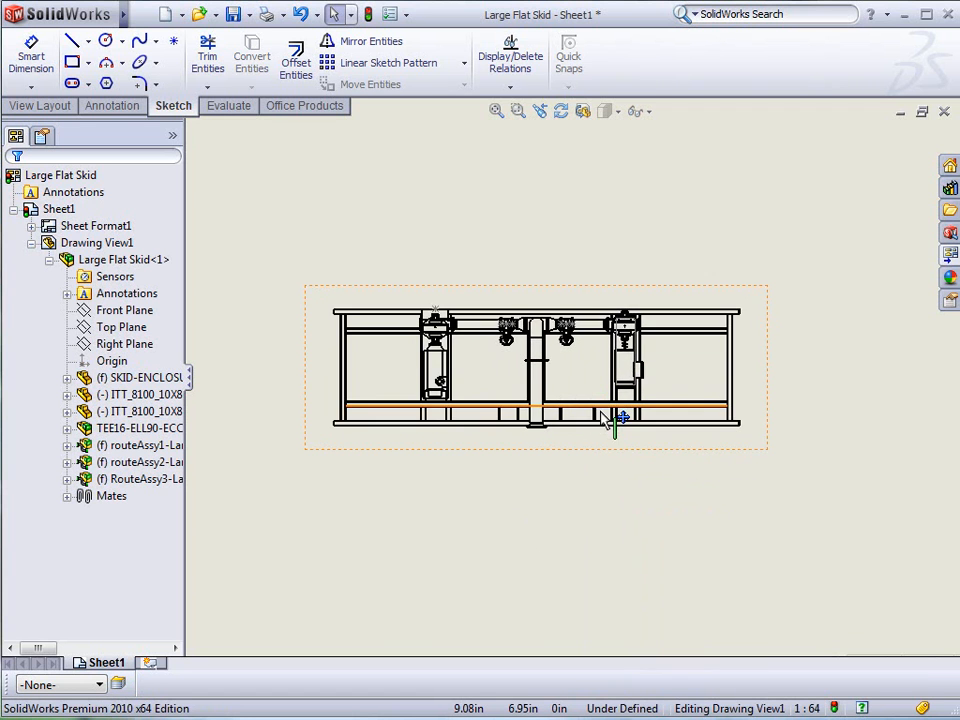
scroll(574, 388, "down", 2)
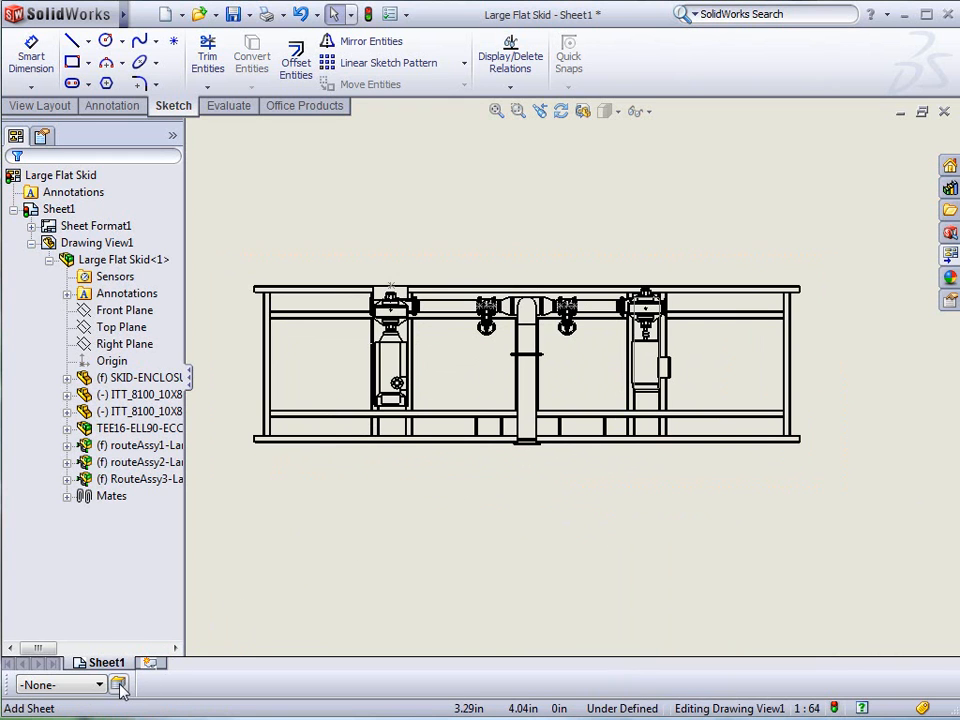
- Create a new drawing layer named Red and set its color to red
right_click(718, 80)
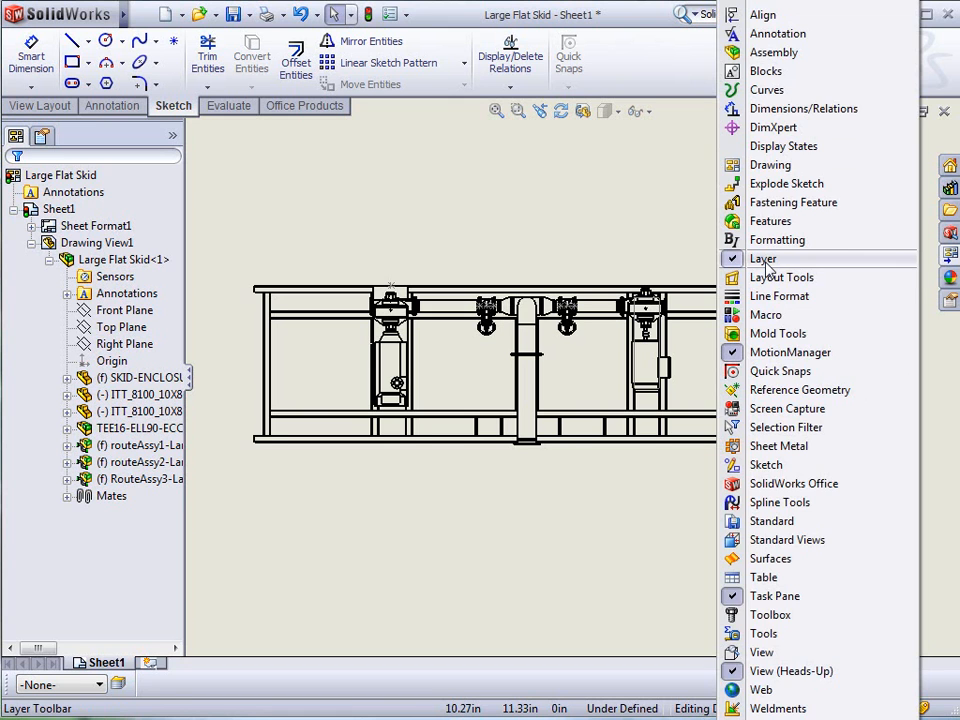
left_click(596, 228)
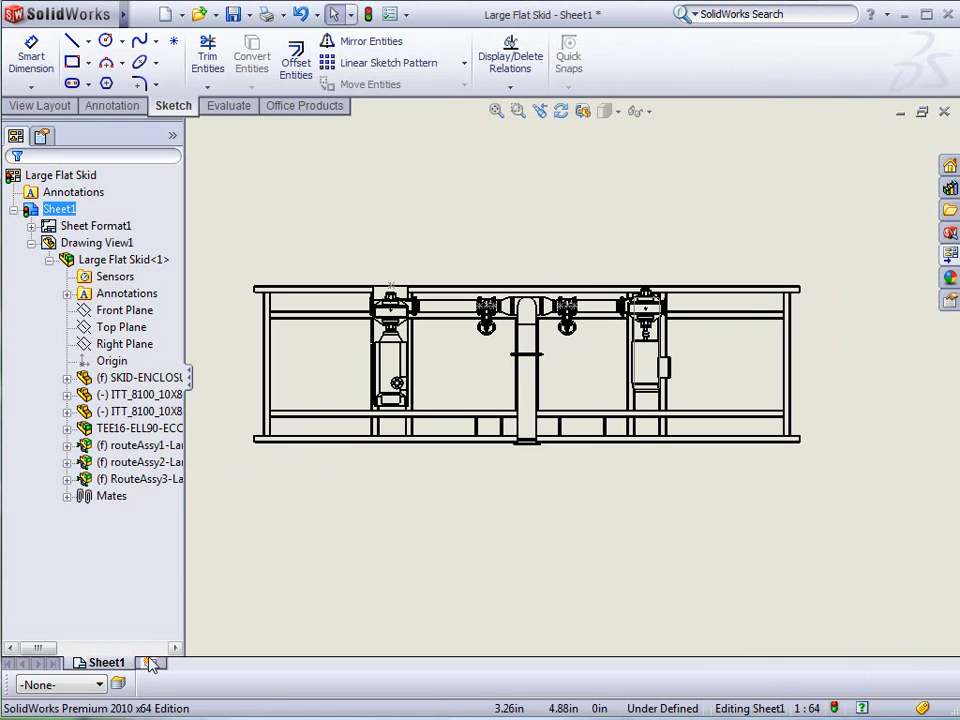
left_click(118, 686)
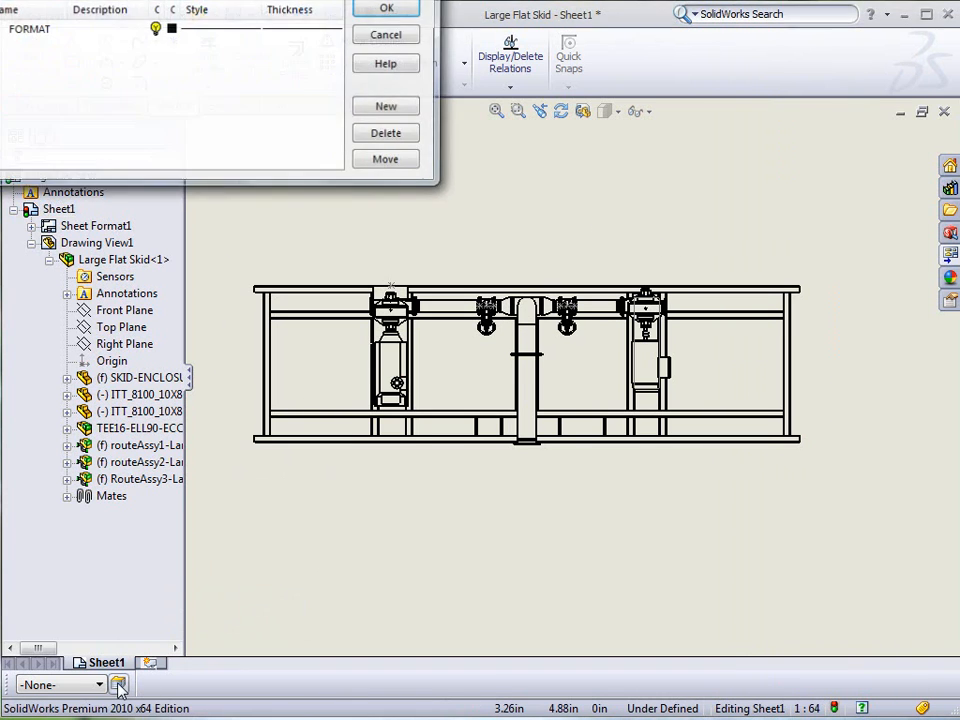
left_click_drag(176, 0, 215, 25)
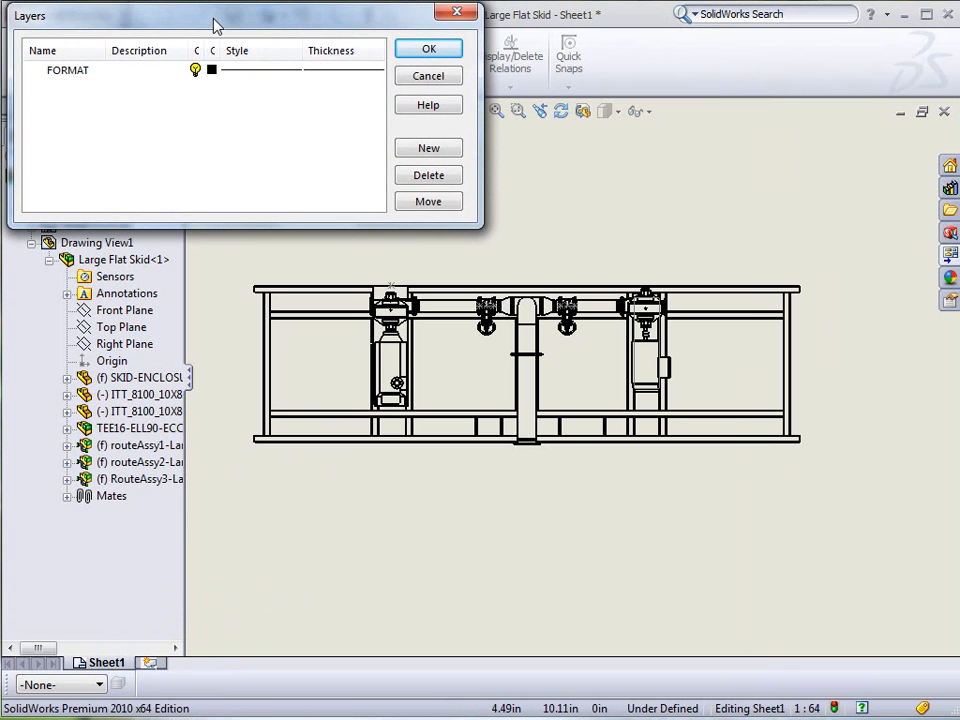
left_click(429, 155)
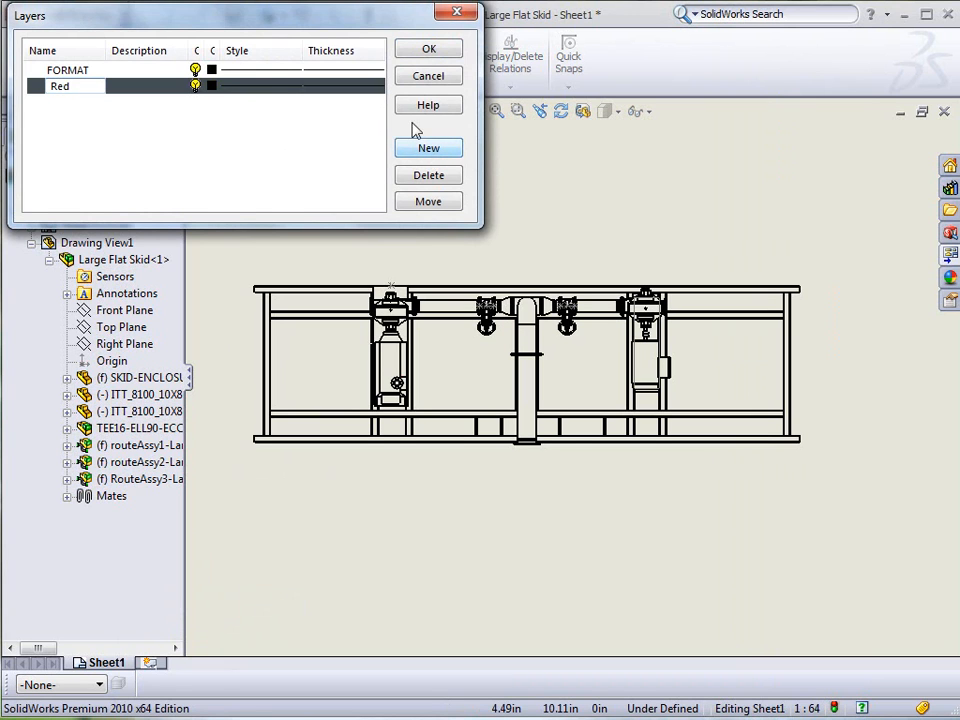
left_click(214, 88)
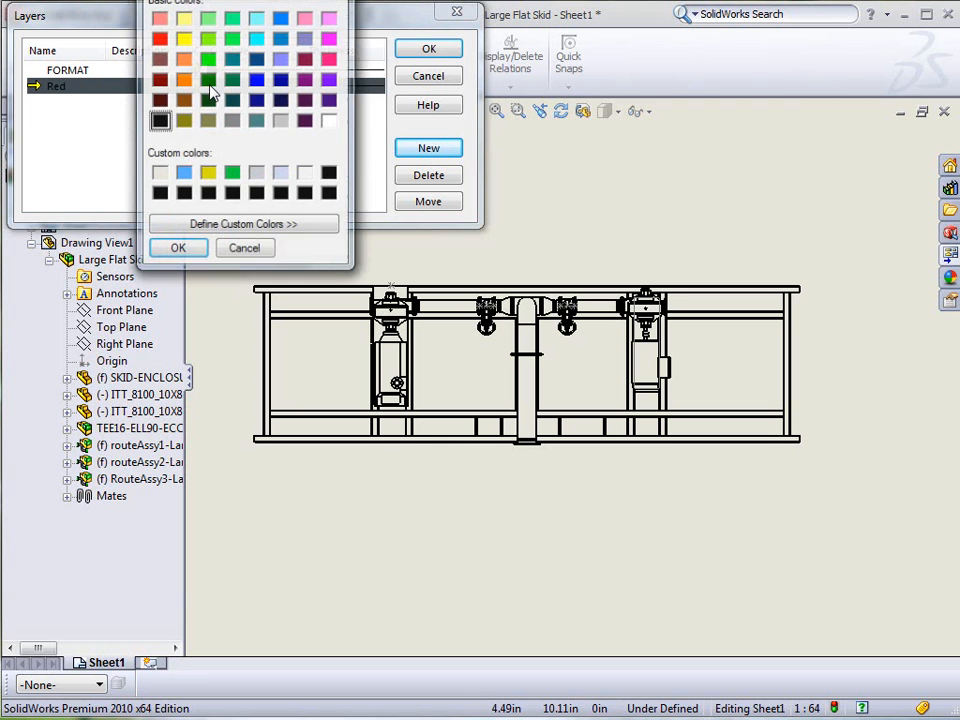
left_click(160, 39)
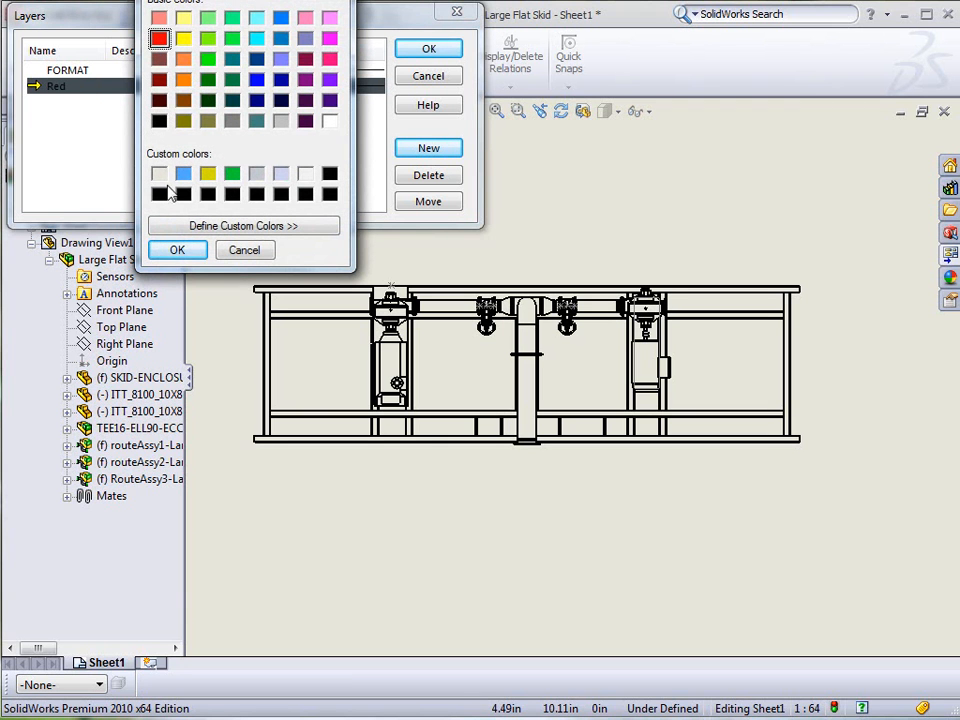
left_click(177, 250)
- Add a second layer named Green and set its color to bright green
left_click(430, 150)
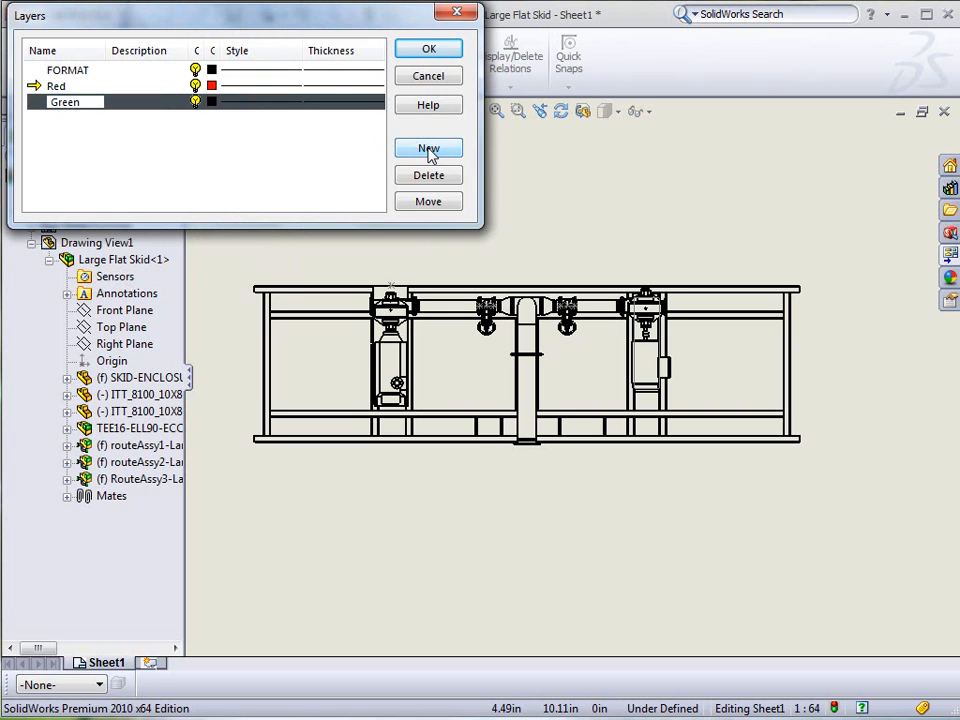
left_click(211, 104)
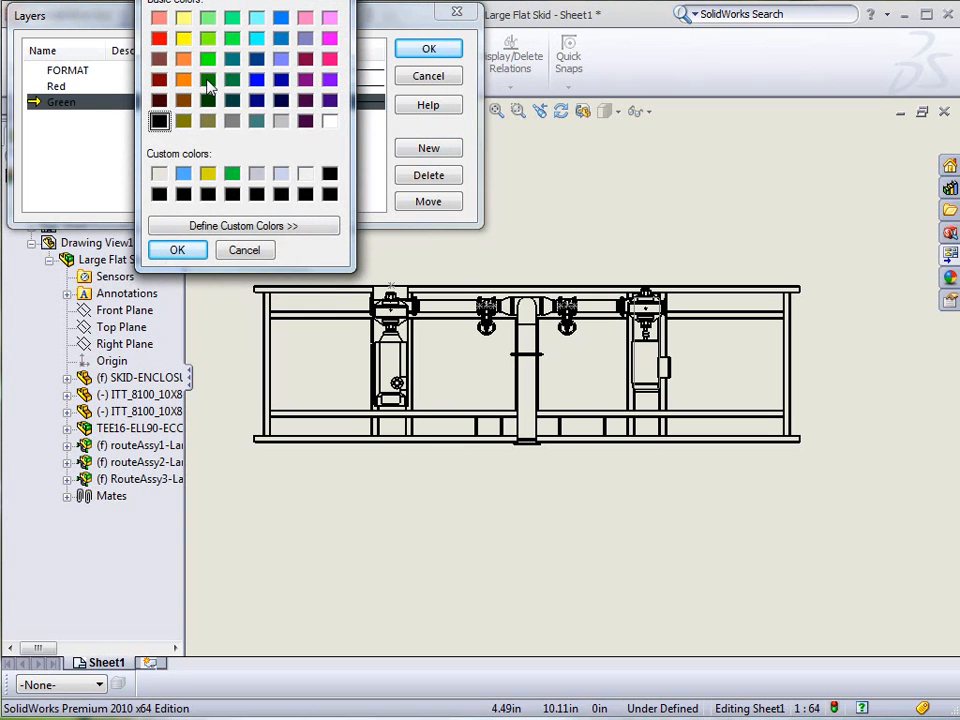
left_click(177, 250)
- Add a layer named BLue and give it a medium blue color
left_click(429, 149)
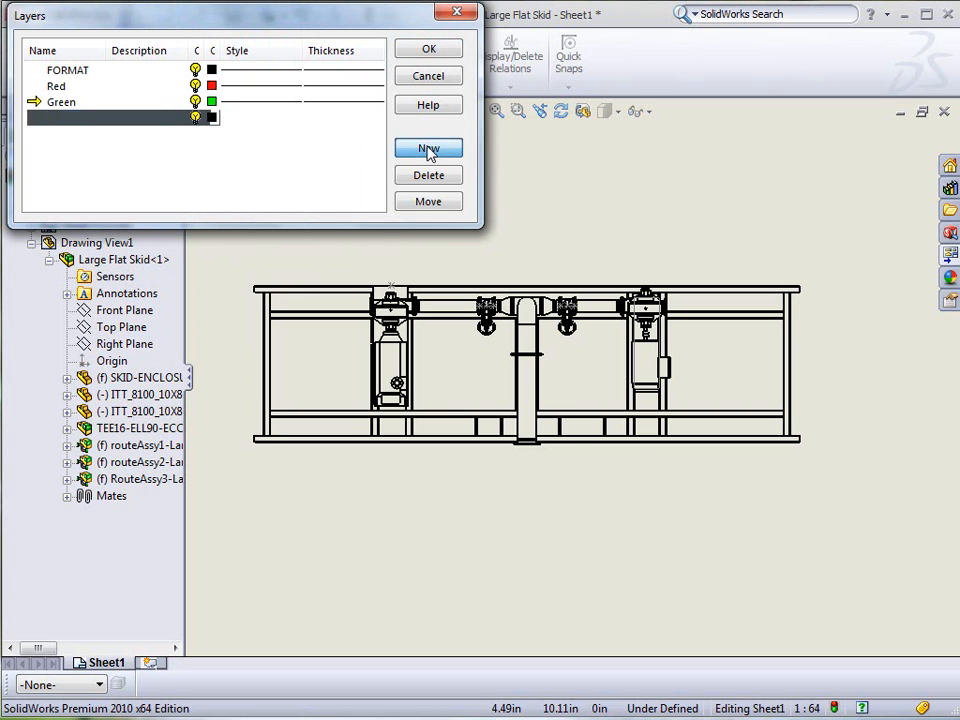
type("BLue")
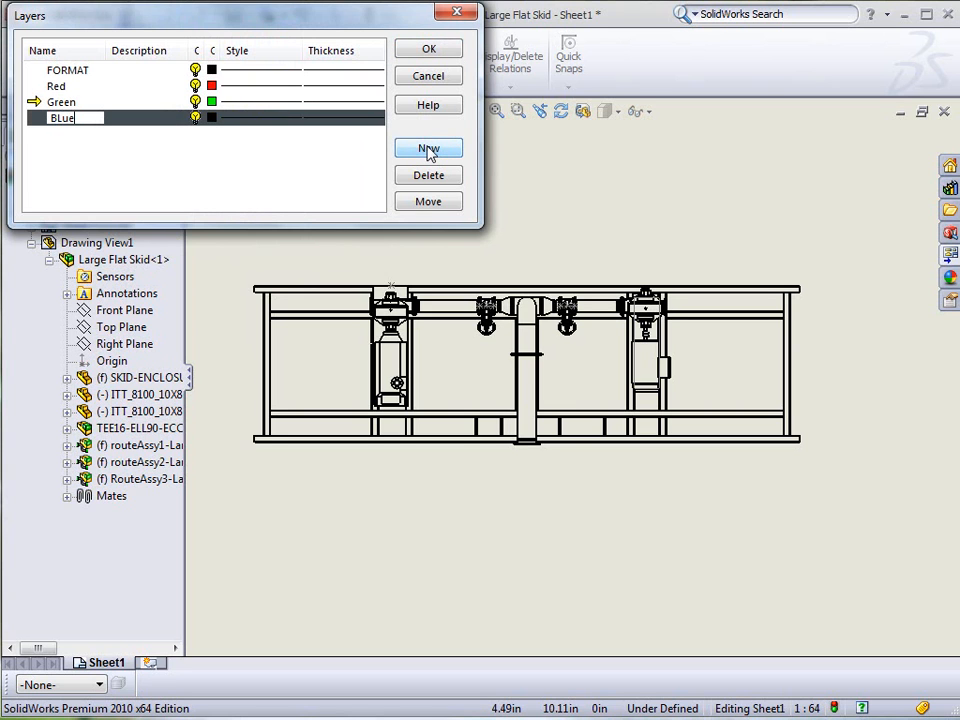
left_click(212, 118)
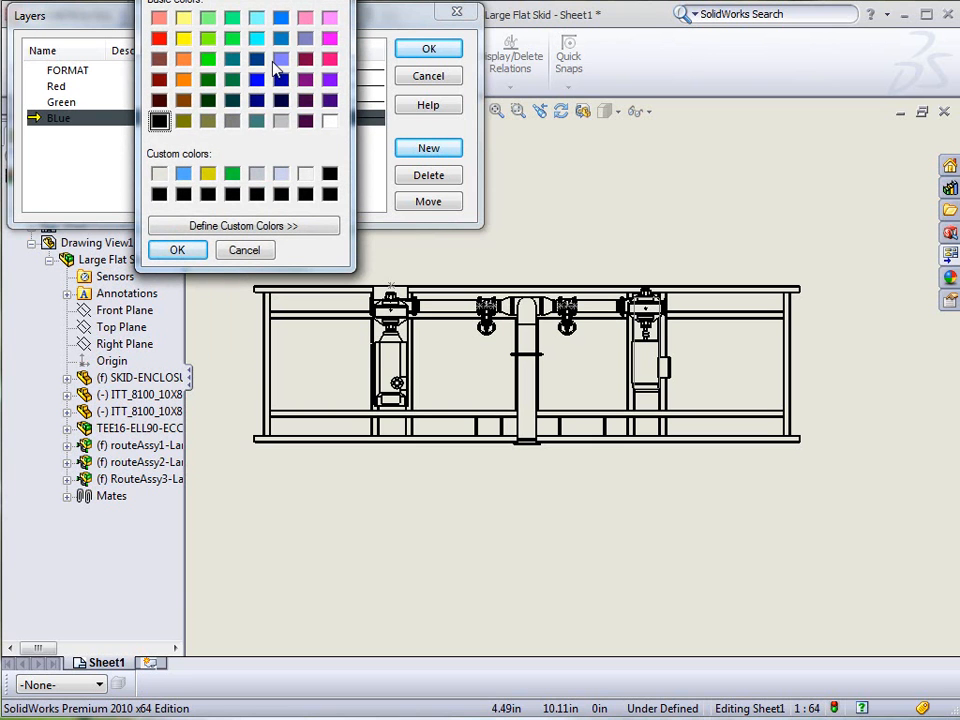
left_click(281, 19)
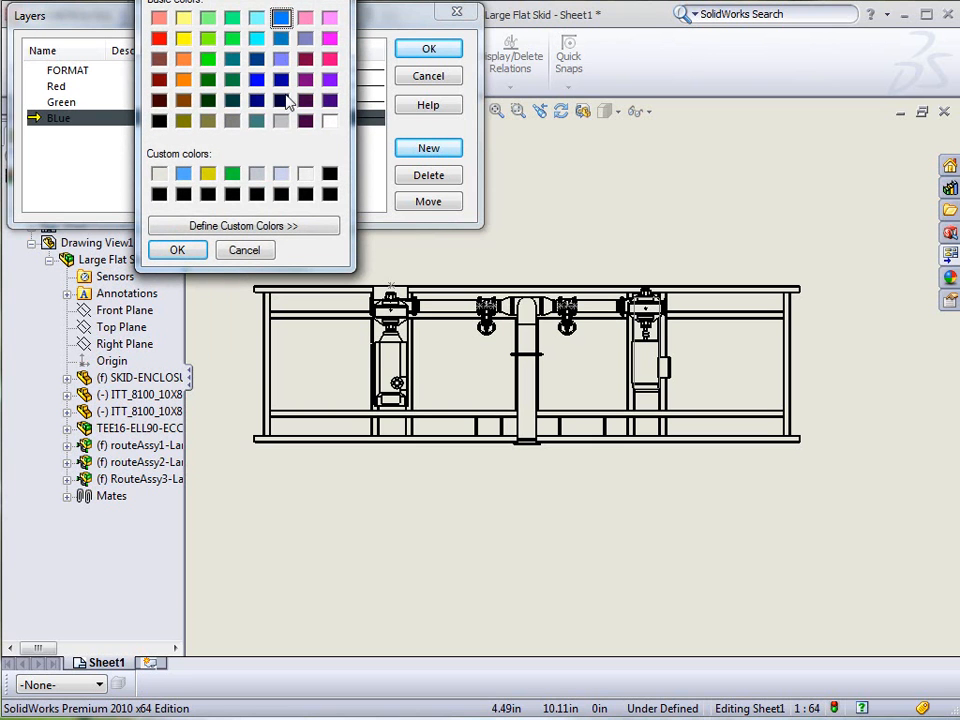
left_click(202, 251)
- Add a layer named Orange with an orange color and accept the layer definitions
left_click(428, 148)
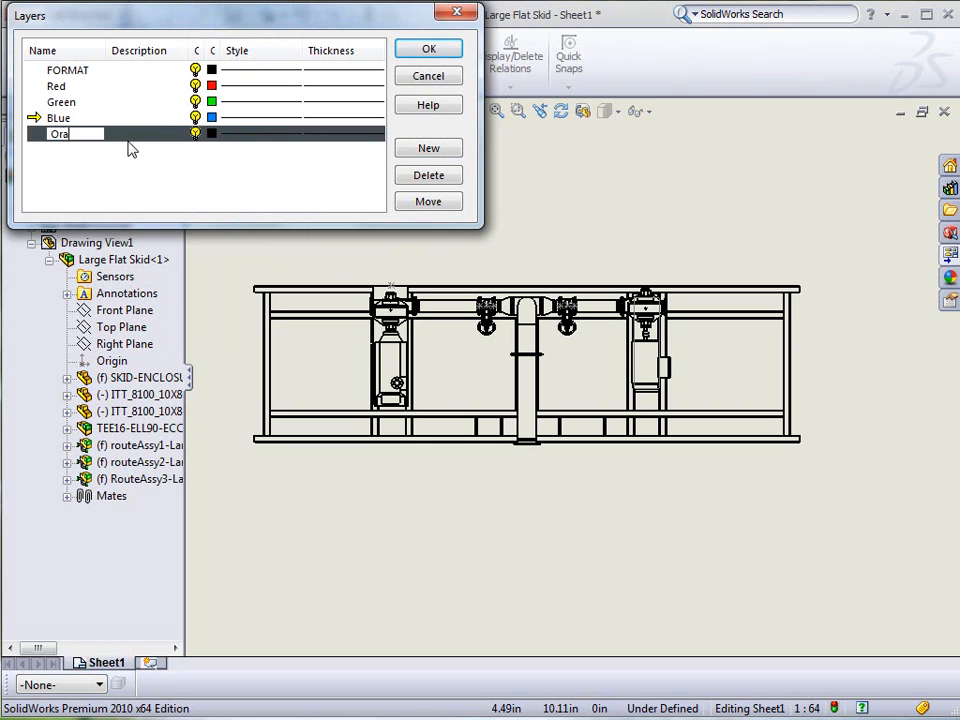
type("Orange")
key("Return")
left_click(211, 133)
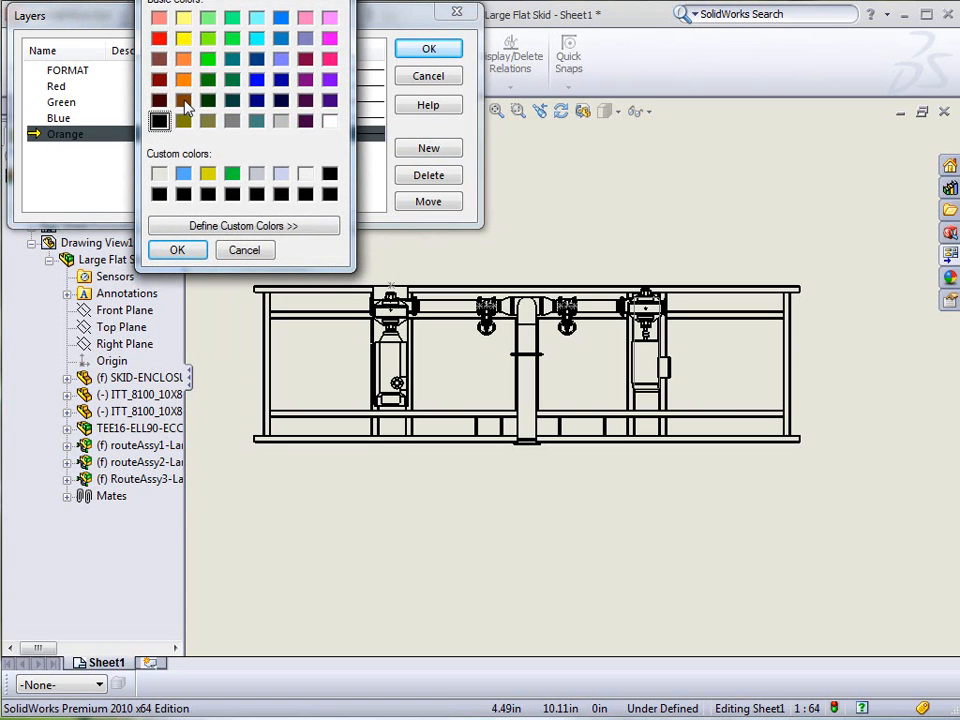
left_click(184, 80)
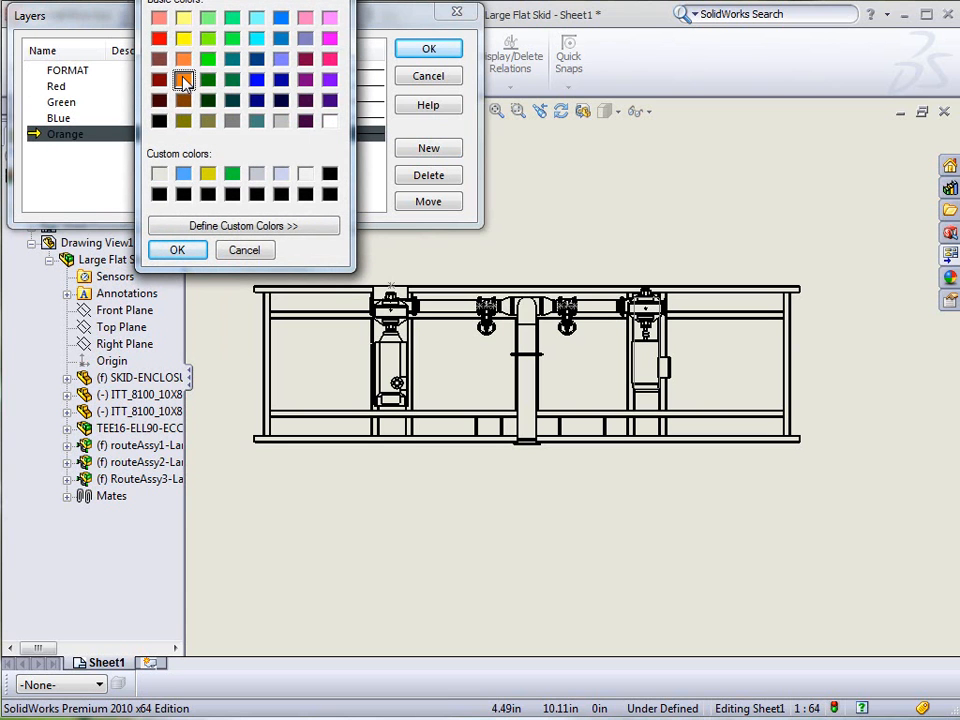
left_click(177, 251)
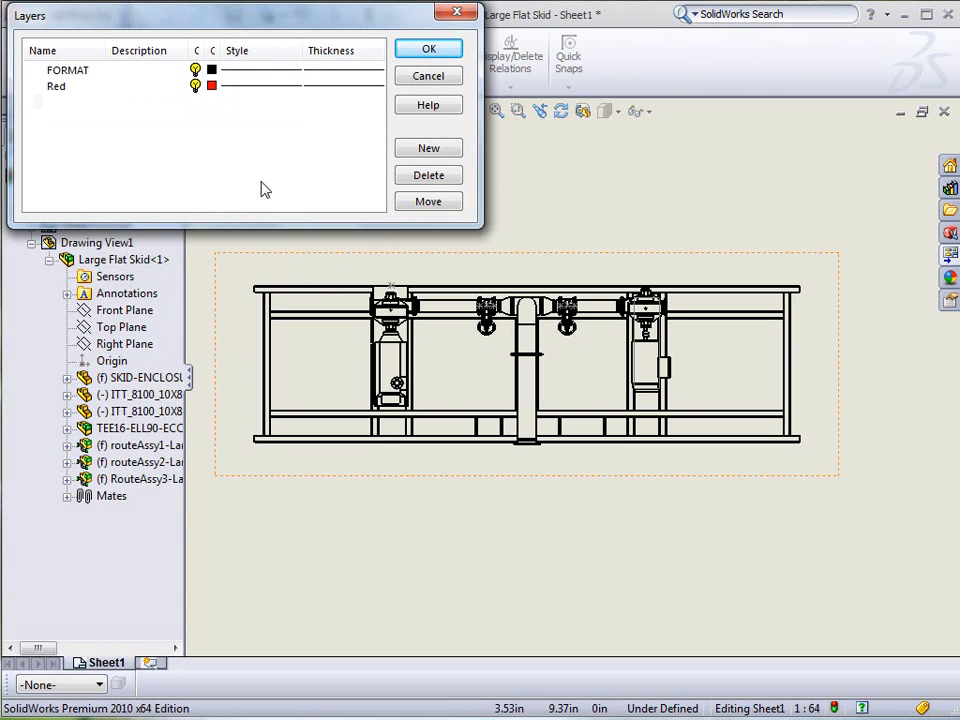
left_click(429, 48)
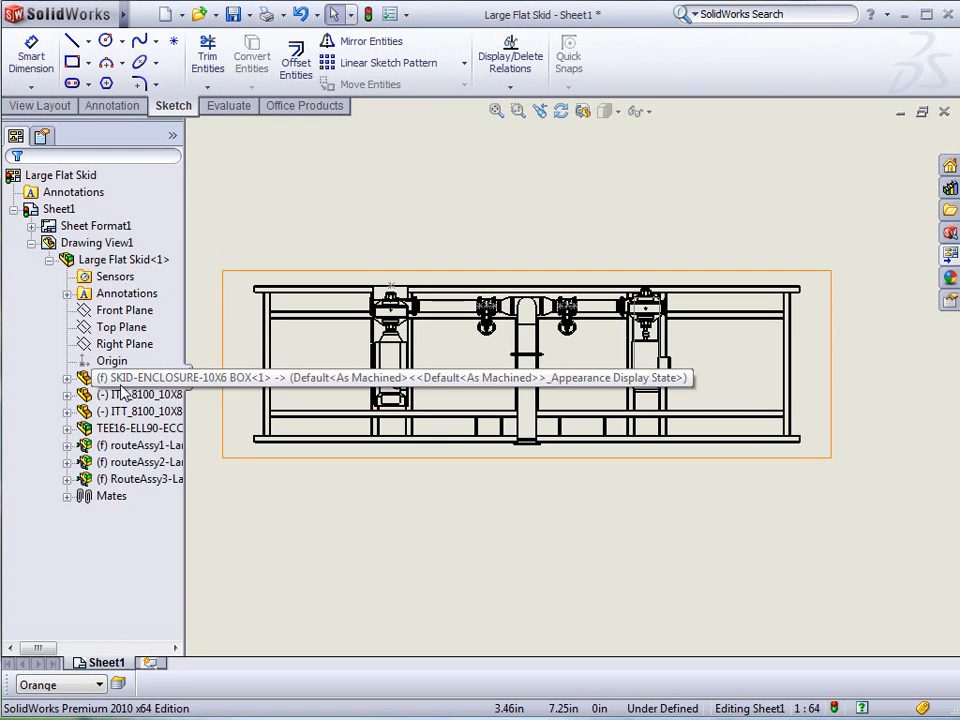
- Assign the SKID-ENCLOSURE-10X6 BOX component of the drawing view to the Red layer
left_click(49, 260)
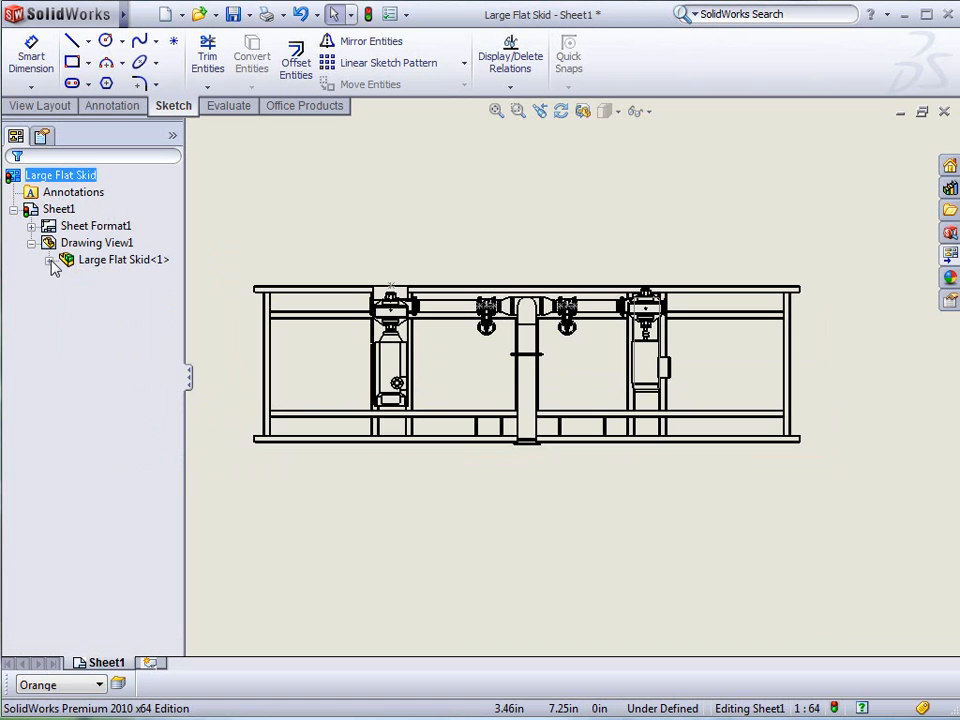
left_click(49, 260)
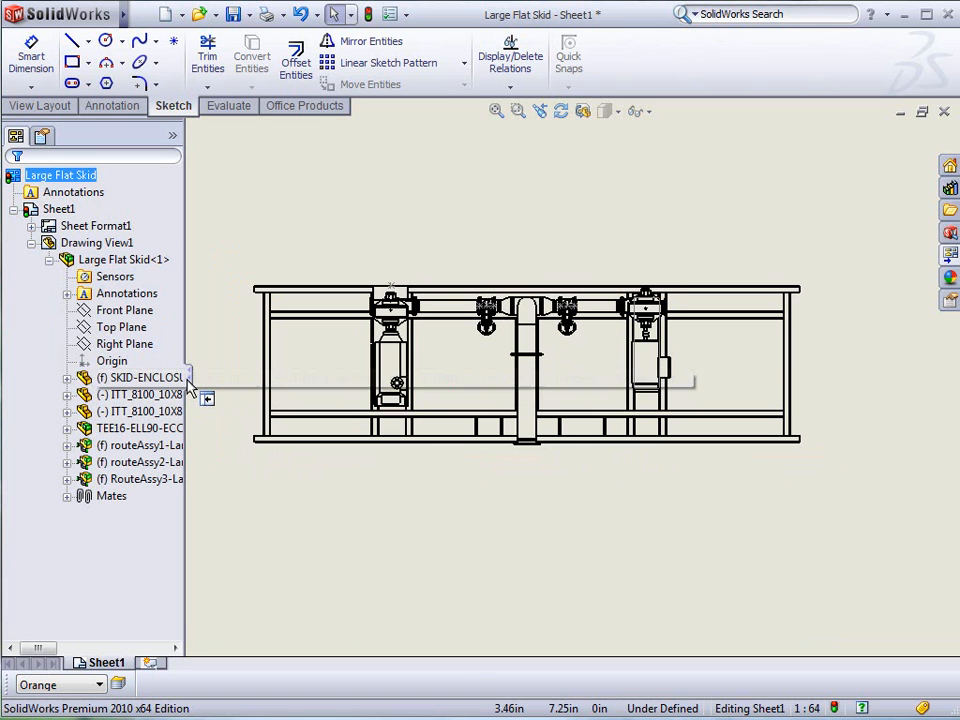
left_click_drag(189, 386, 238, 385)
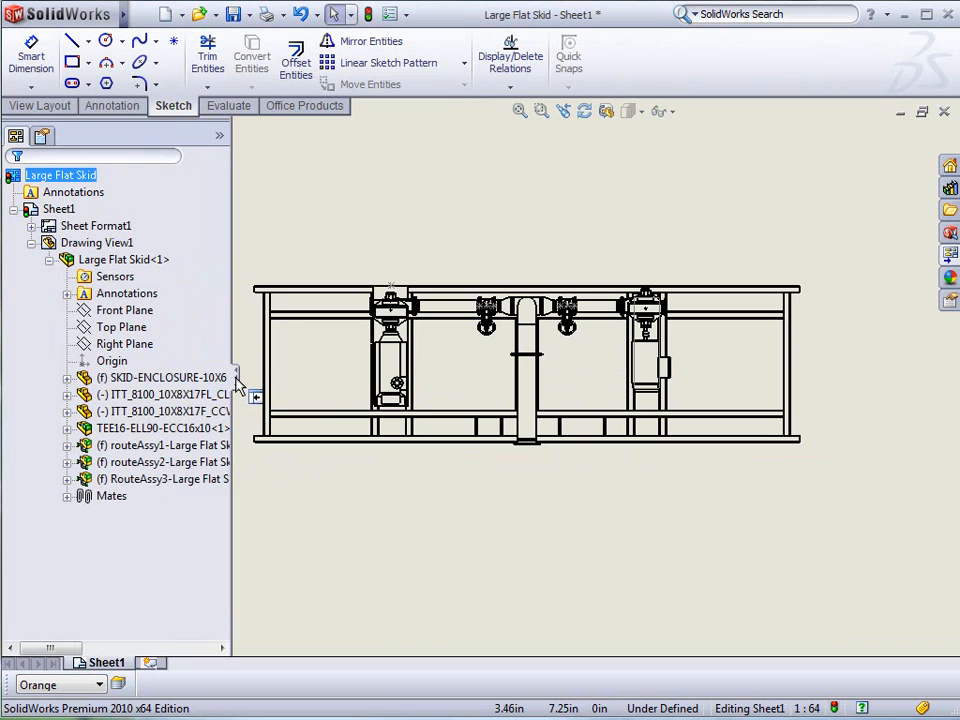
left_click(143, 380)
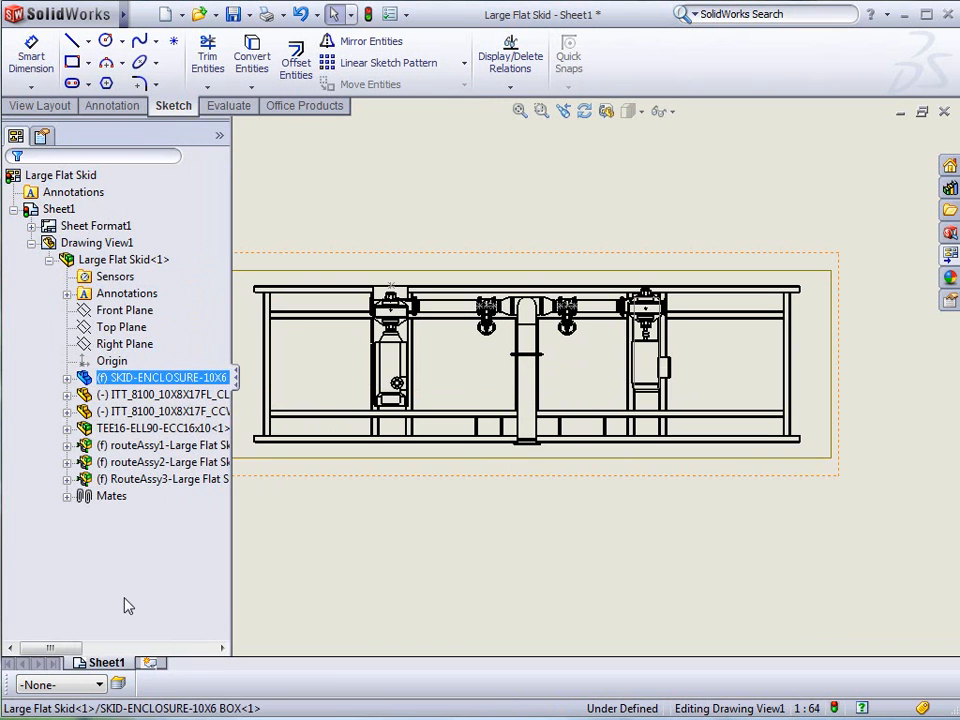
left_click(104, 684)
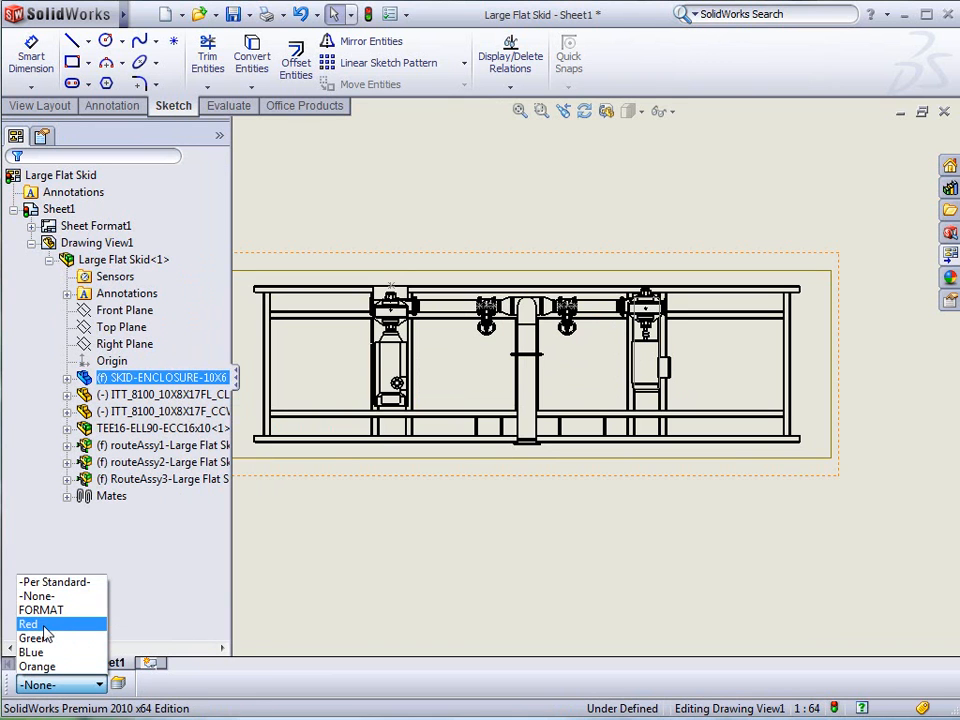
left_click(43, 623)
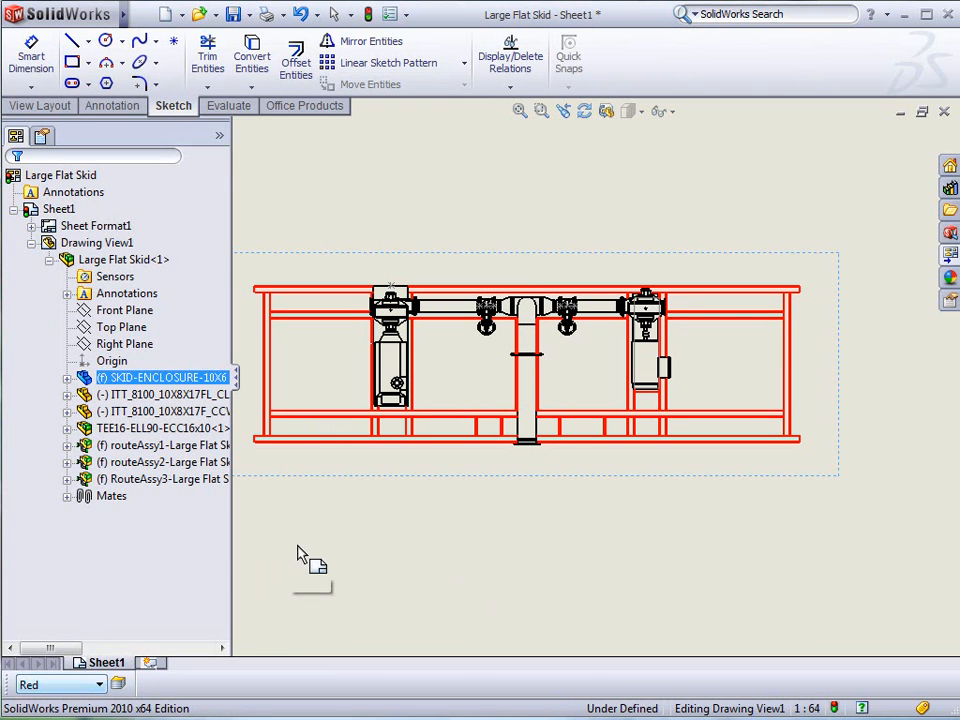
- Assign both ITT_8100 pump components of the drawing view to the Green layer
left_click(168, 398)
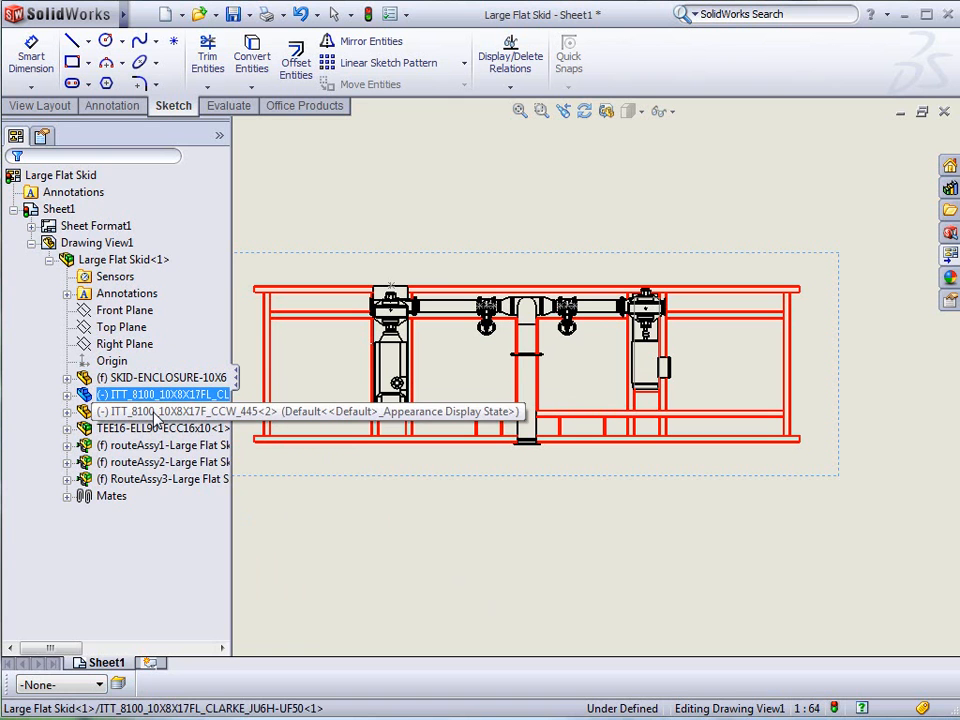
left_click(154, 412, "ctrl")
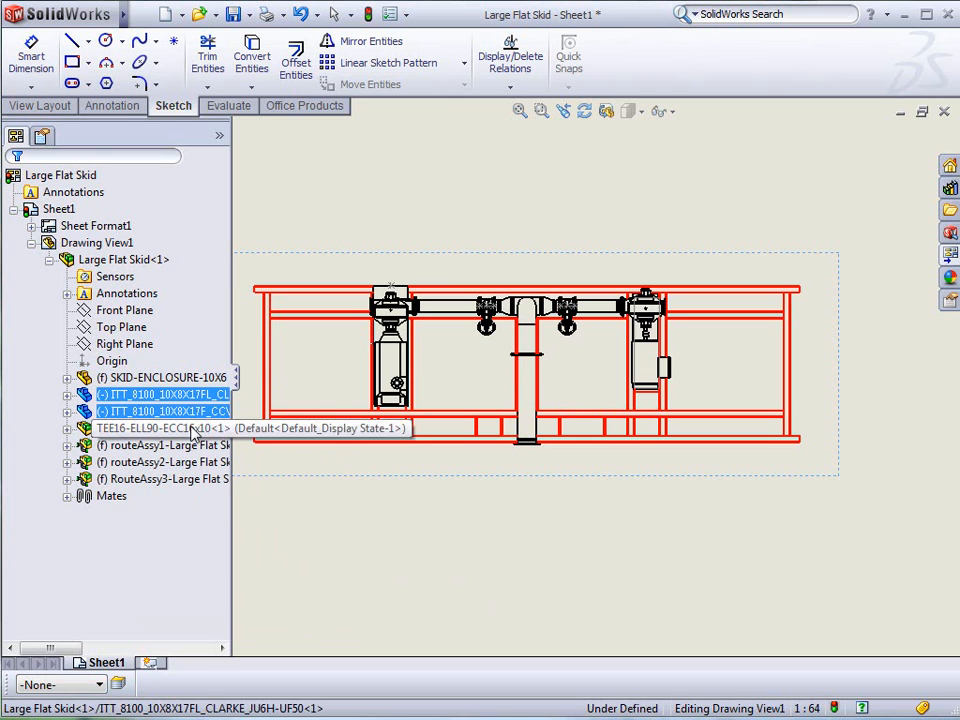
left_click(75, 684)
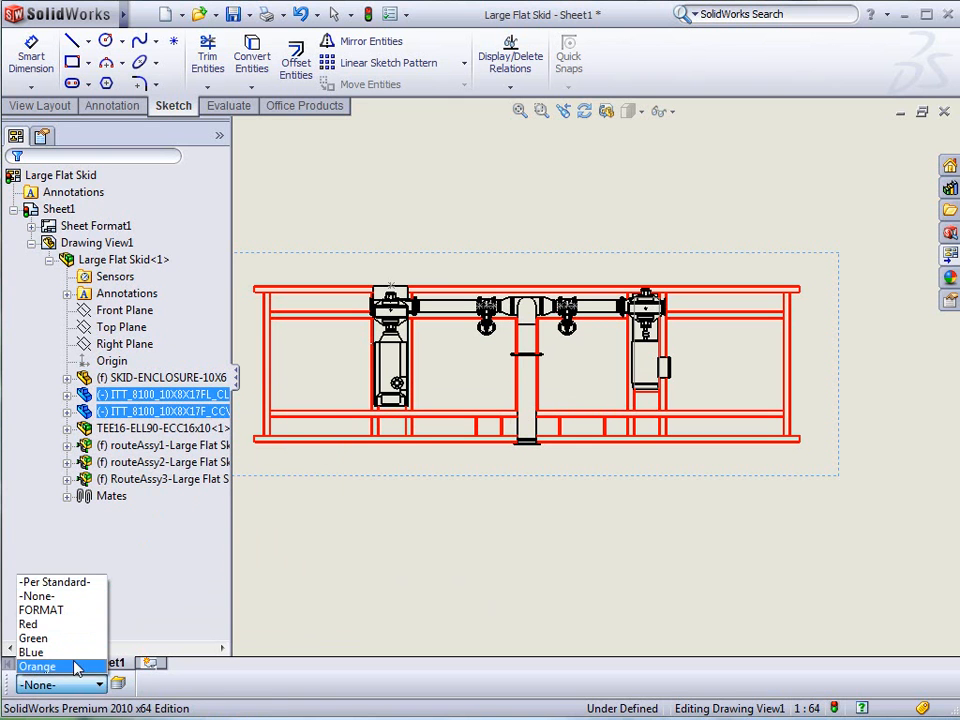
left_click(44, 639)
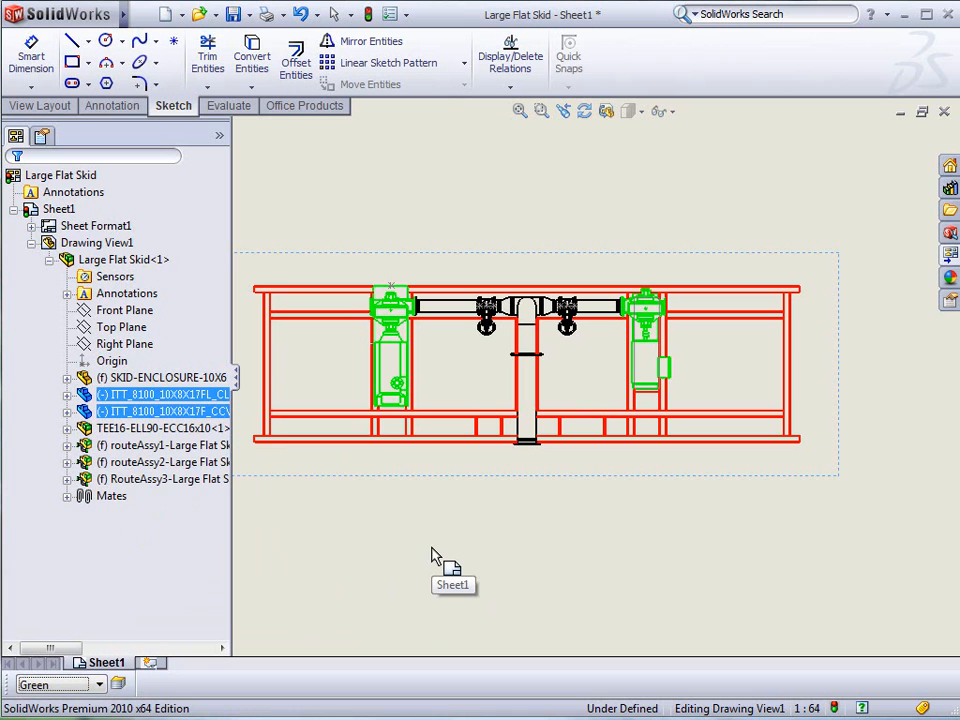
- Assign the TEE16-ELL90-ECC16x10 subassembly of the drawing view to the BLue layer
left_click(140, 430)
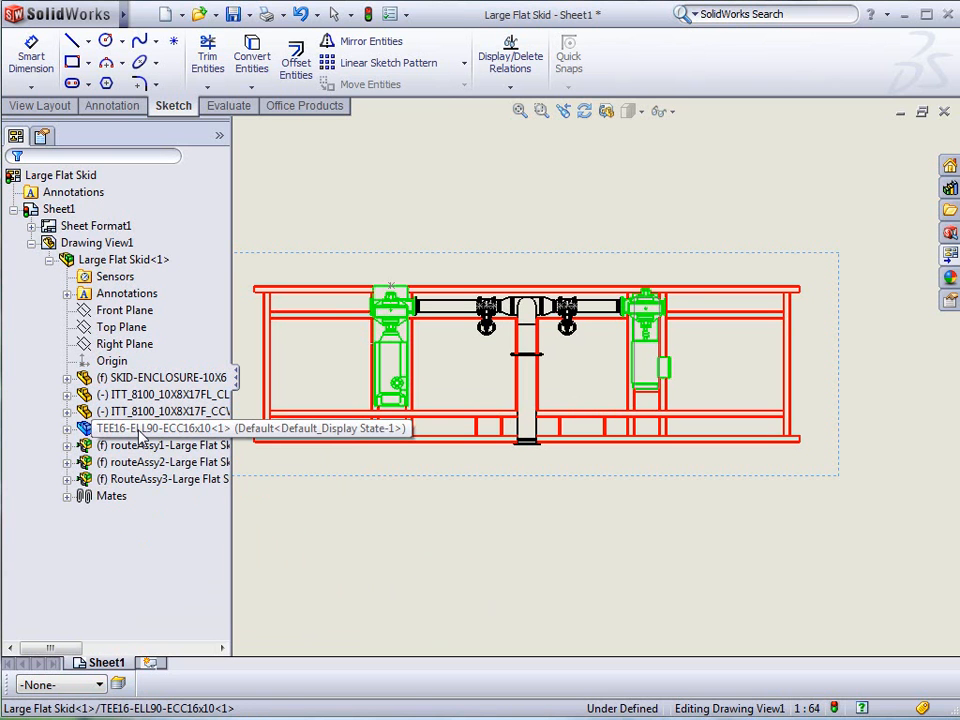
left_click(99, 684)
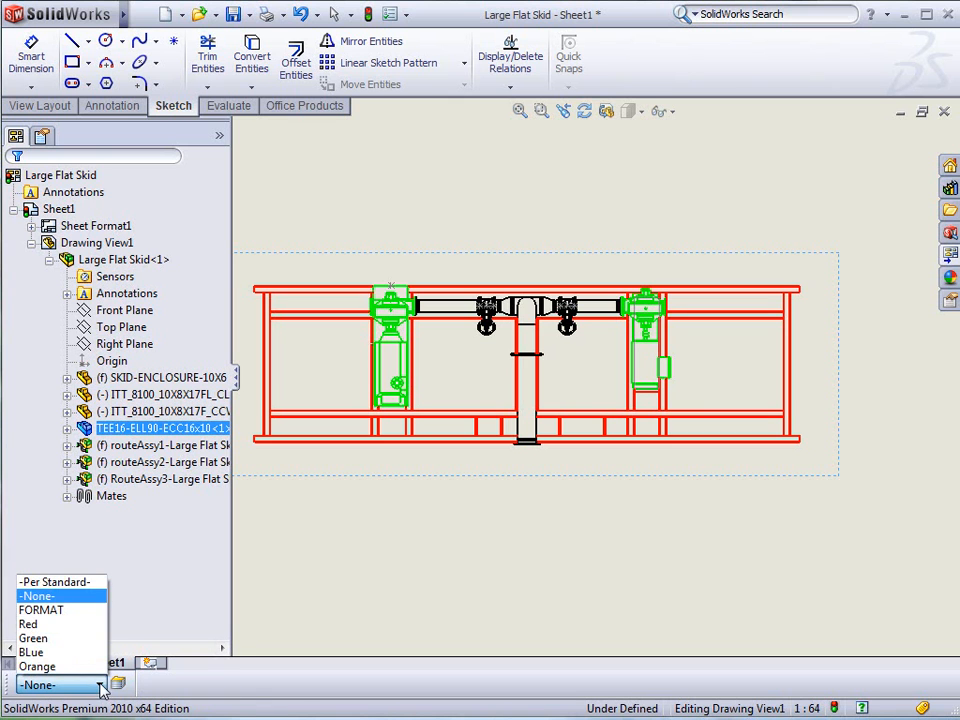
left_click(42, 653)
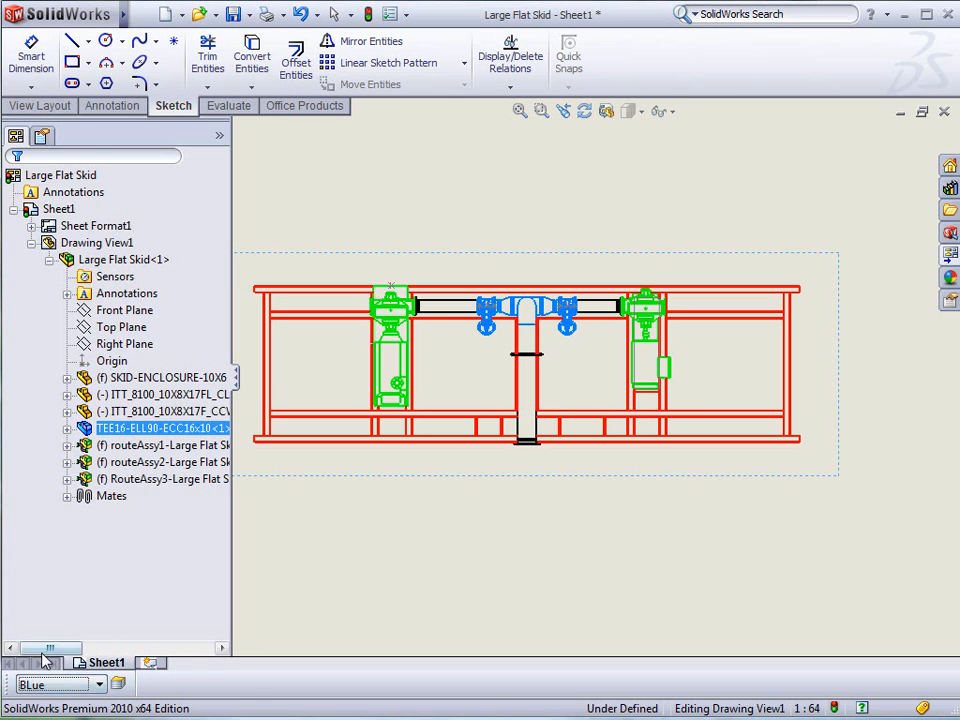
left_click(443, 542)
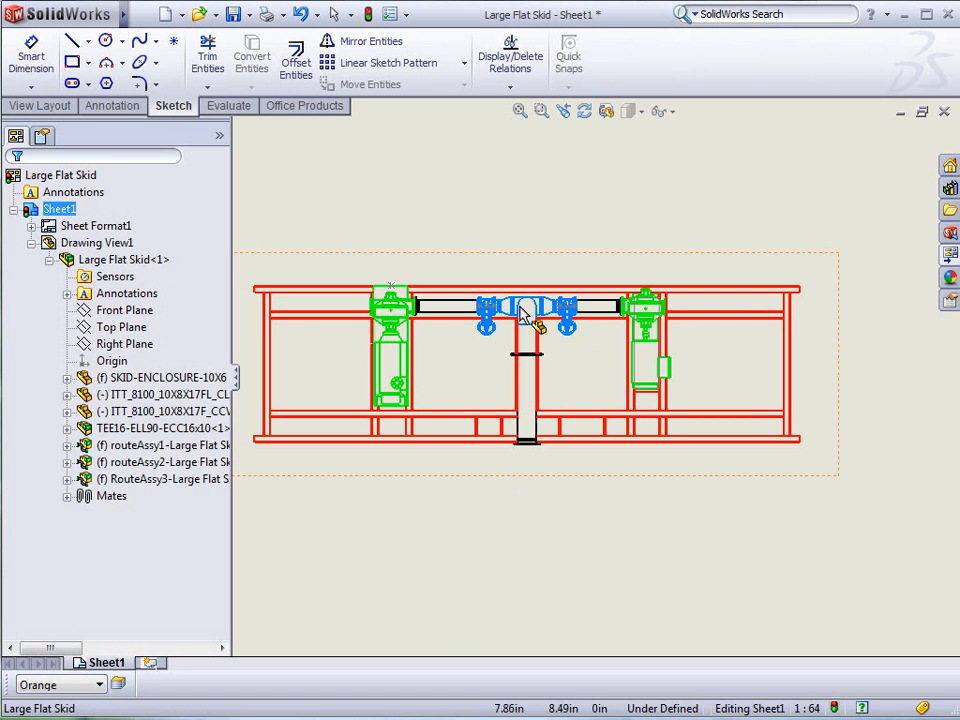
- Assign the three route assemblies, routeAssy1, routeAssy2 and RouteAssy3, to the Orange layer
left_click(147, 446)
left_click(147, 481, "ctrl")
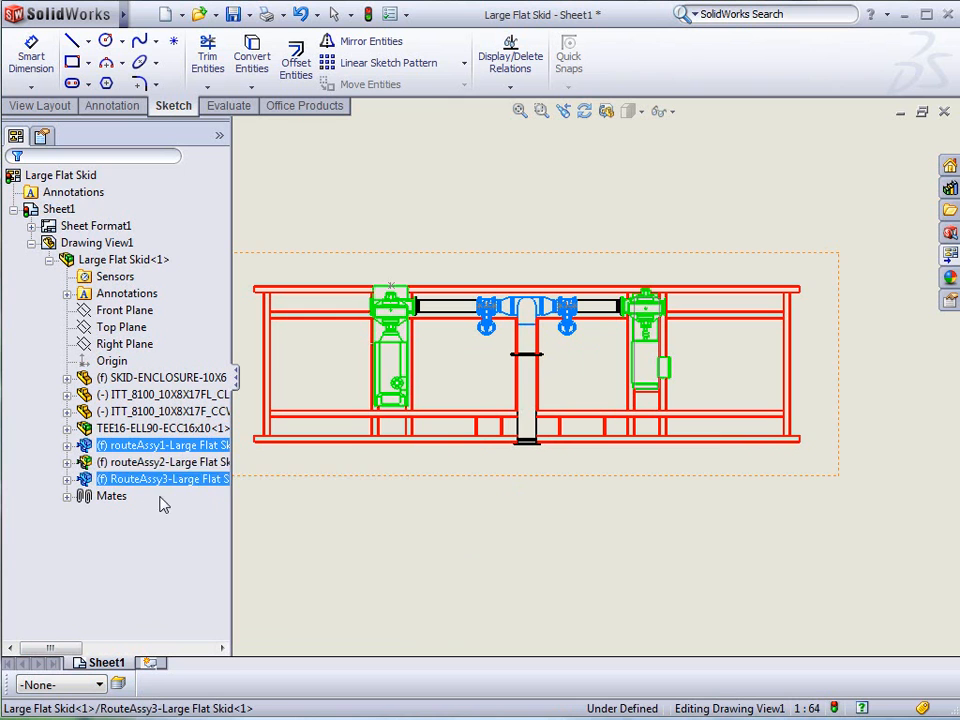
left_click(213, 466, "ctrl")
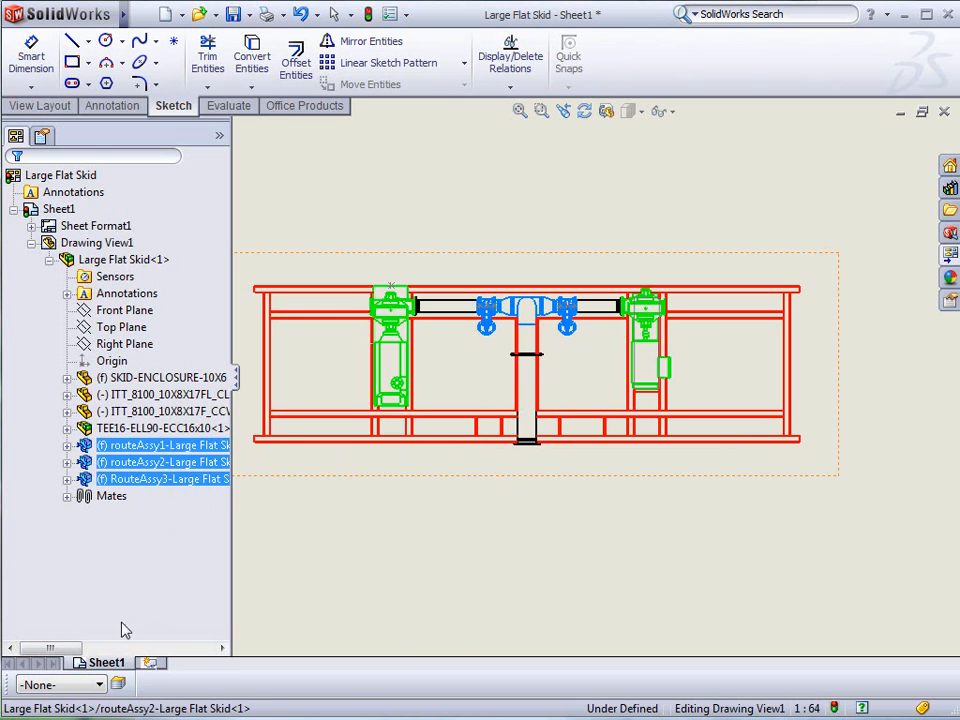
left_click(100, 687)
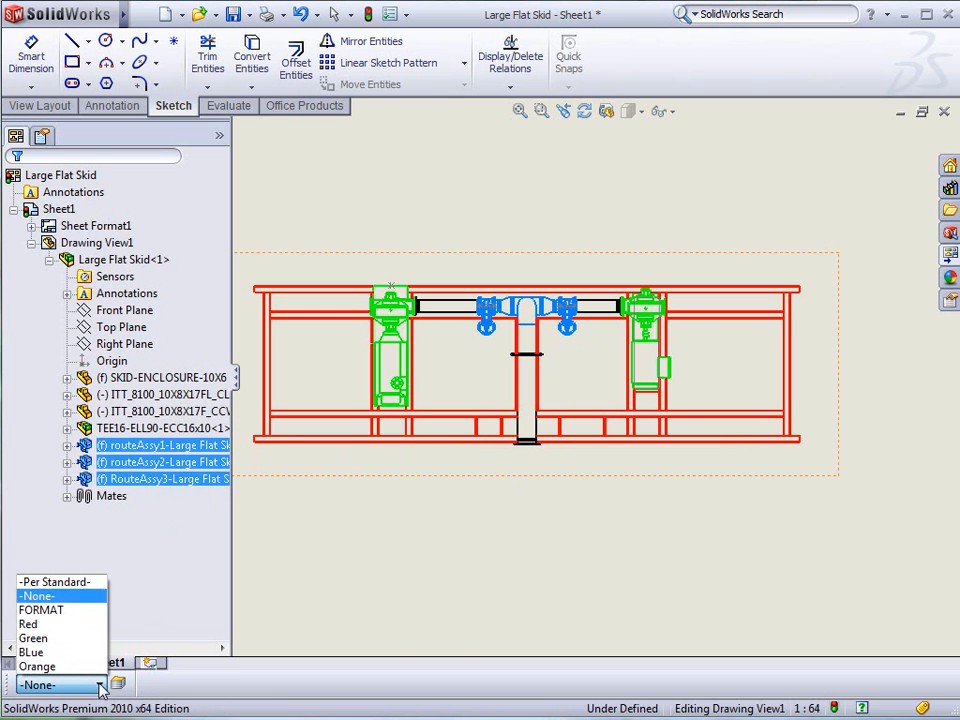
left_click(43, 667)
left_click(438, 529)
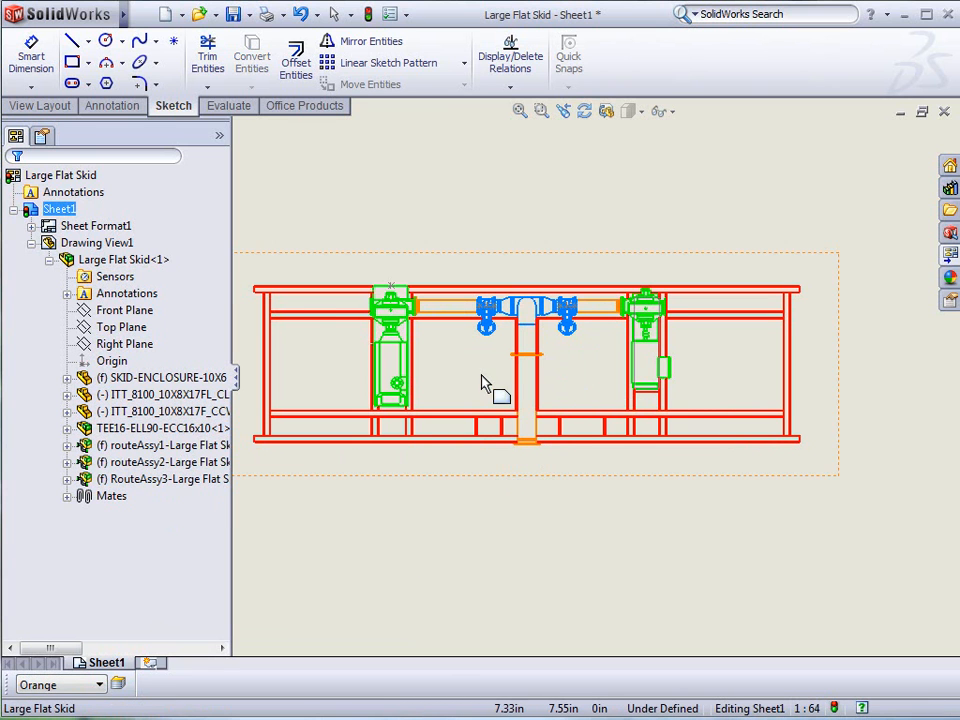
- Create two projected views from the colored skid view, one above it and one to its right
scroll(490, 388, "up", 2)
scroll(490, 380, "down", 2)
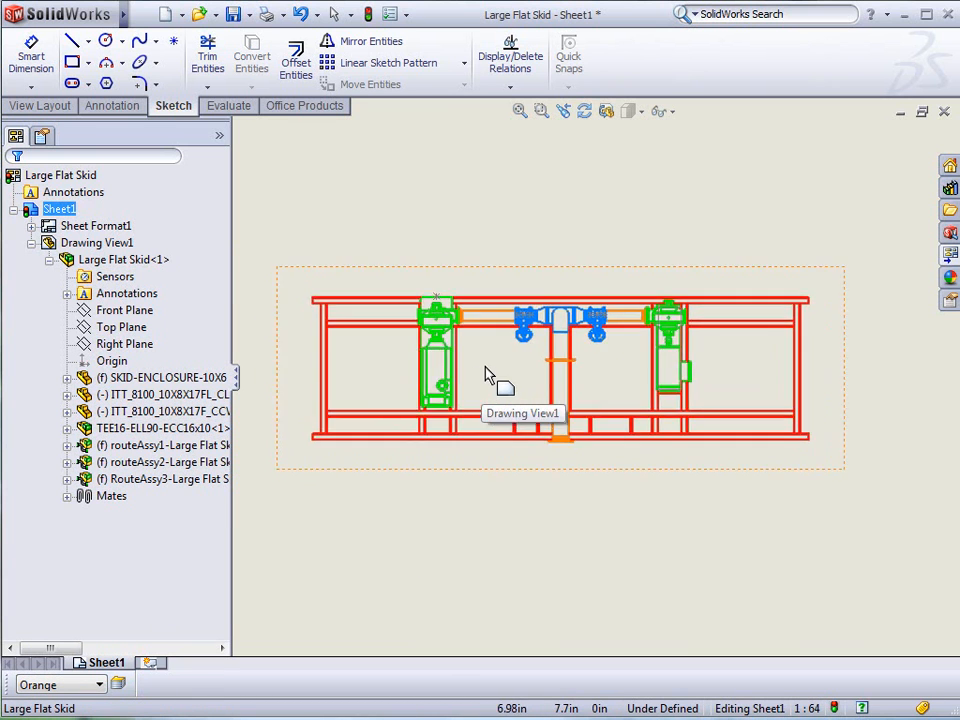
scroll(546, 386, "up", 5)
scroll(718, 378, "up", 4)
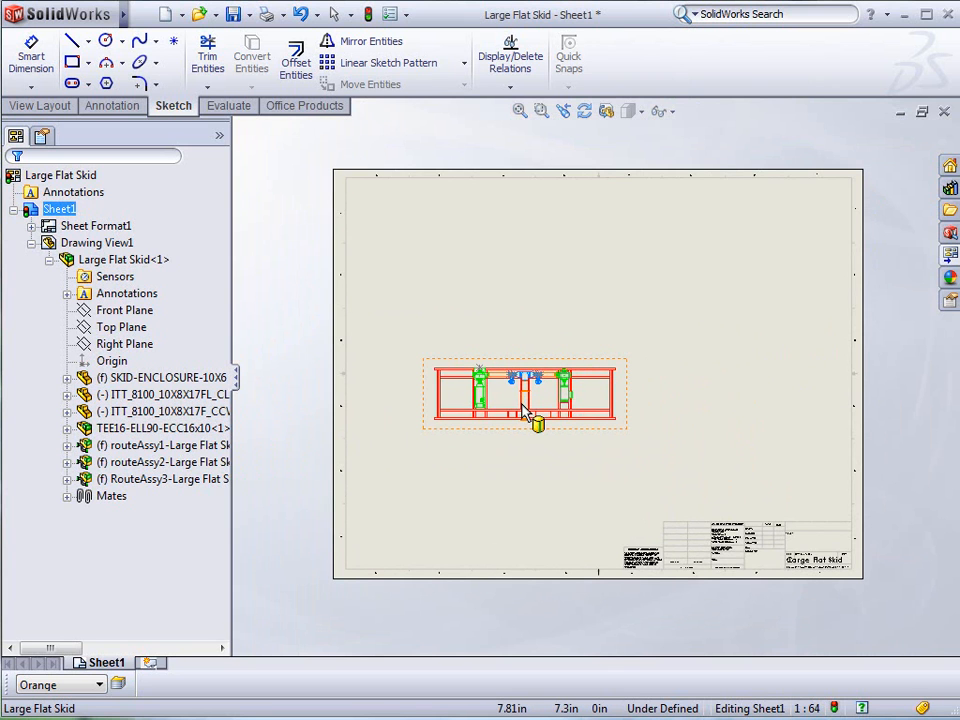
left_click(42, 106)
left_click(116, 55)
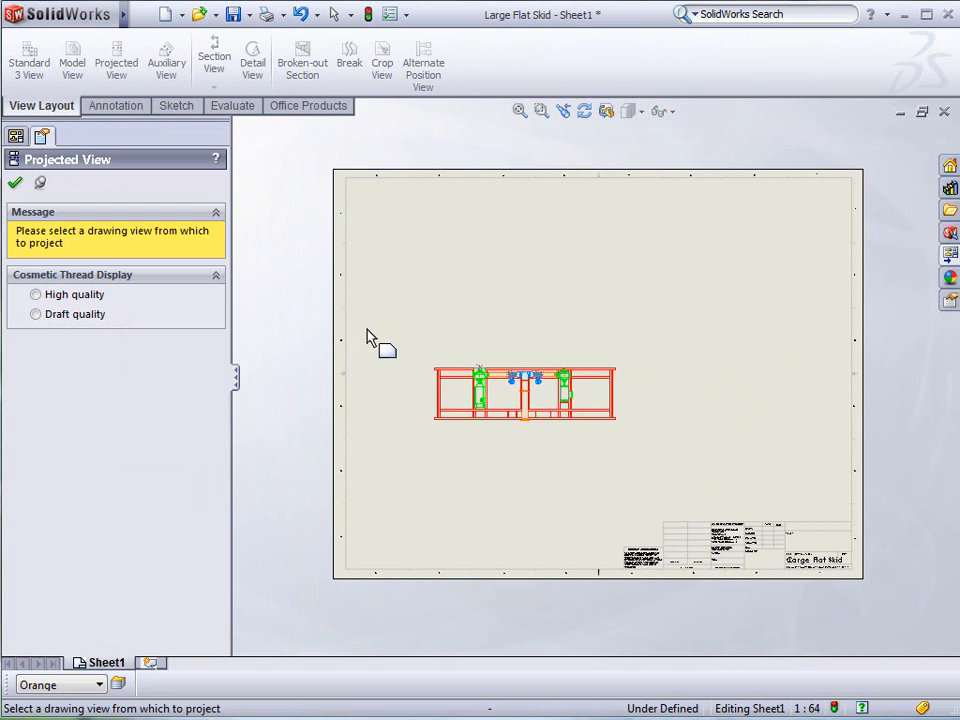
left_click(499, 403)
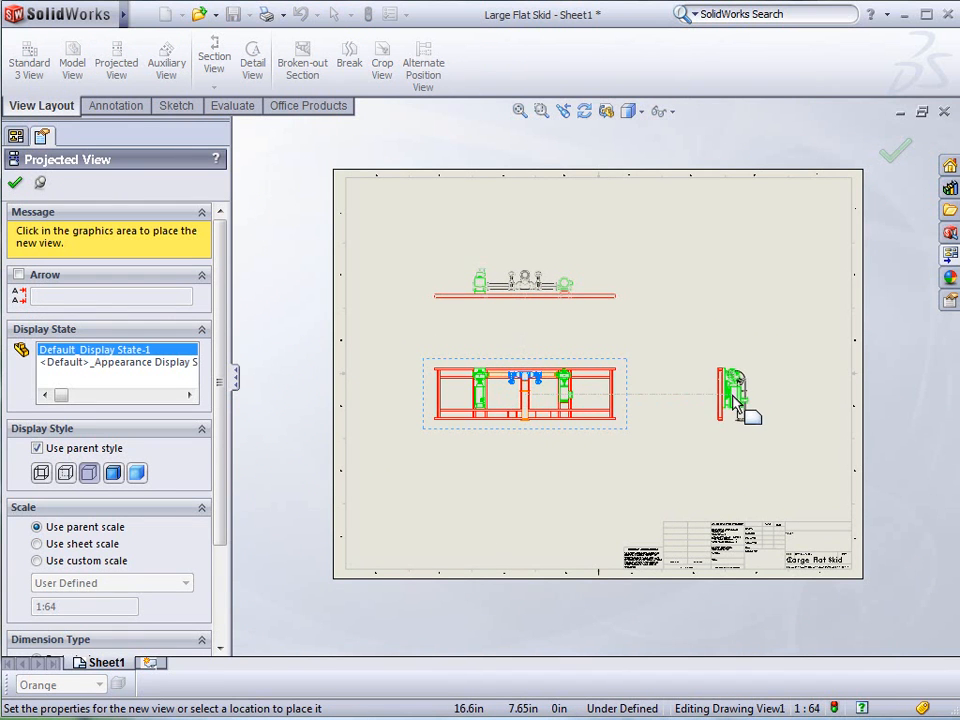
left_click(737, 401)
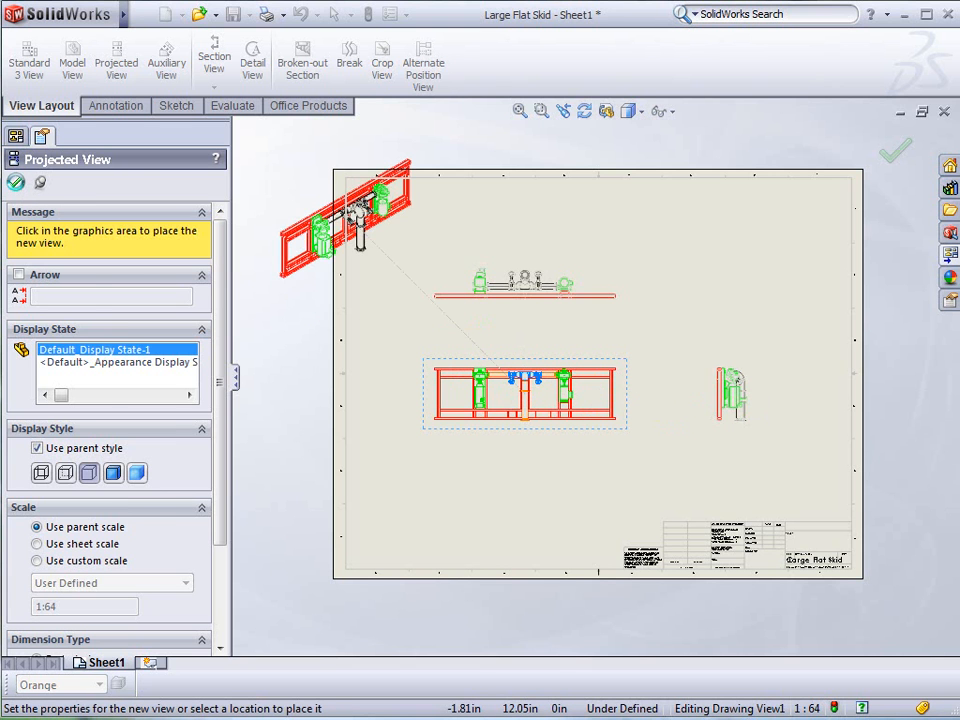
left_click(16, 186)
- Examine the component layer colors in the two projected views against the parent view
scroll(564, 321, "down", 3)
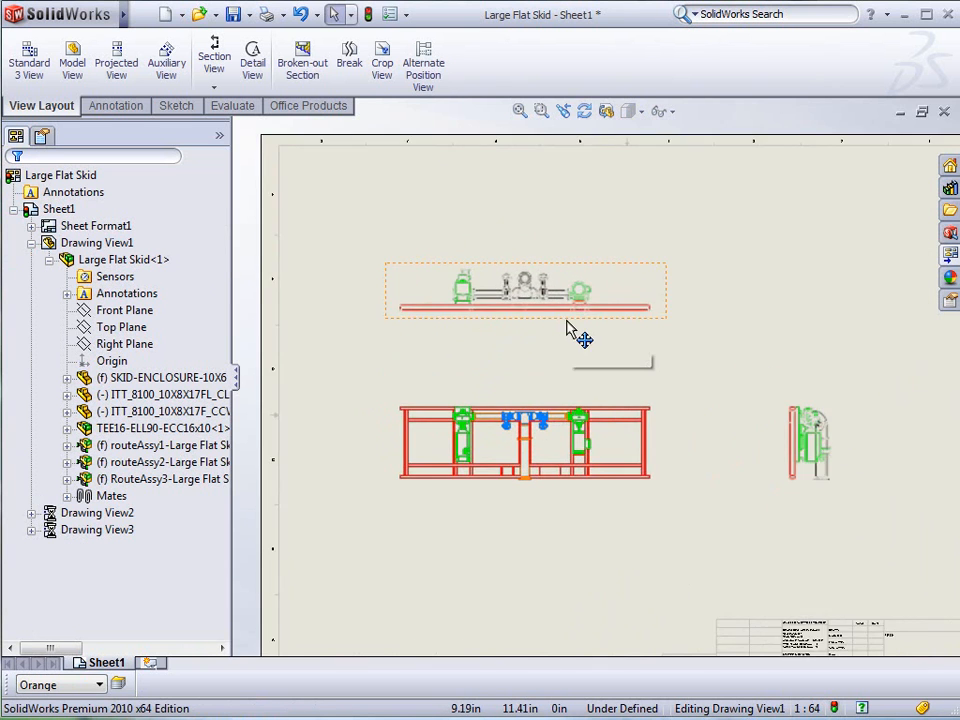
scroll(568, 340, "down", 5)
scroll(566, 352, "down", 2)
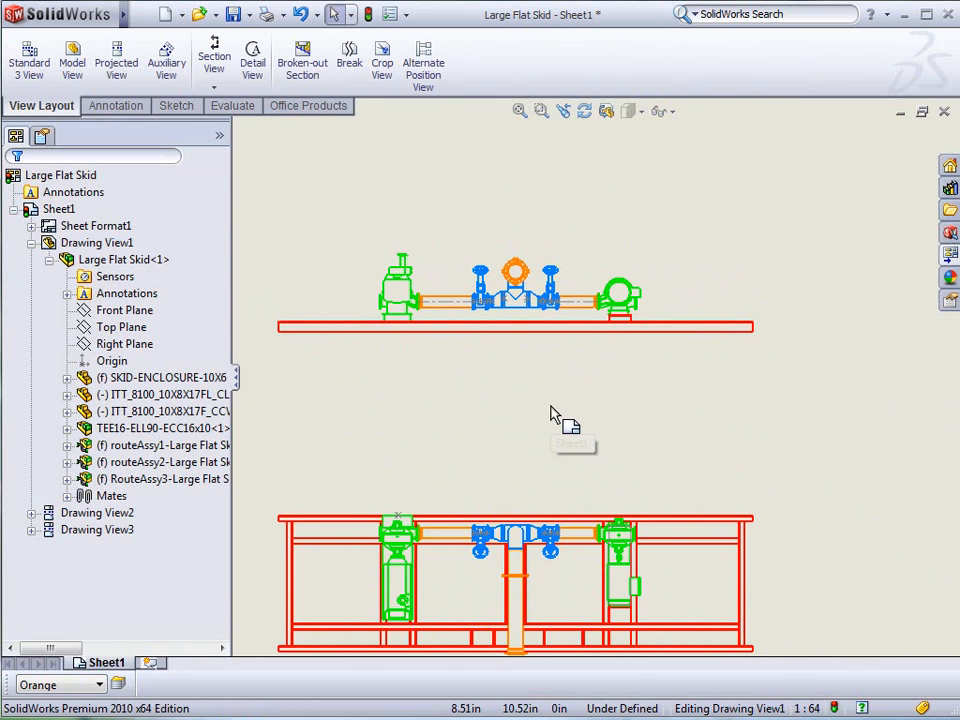
scroll(555, 415, "up", 1)
scroll(555, 415, "up", 5)
scroll(760, 467, "down", 2)
scroll(733, 463, "down", 2)
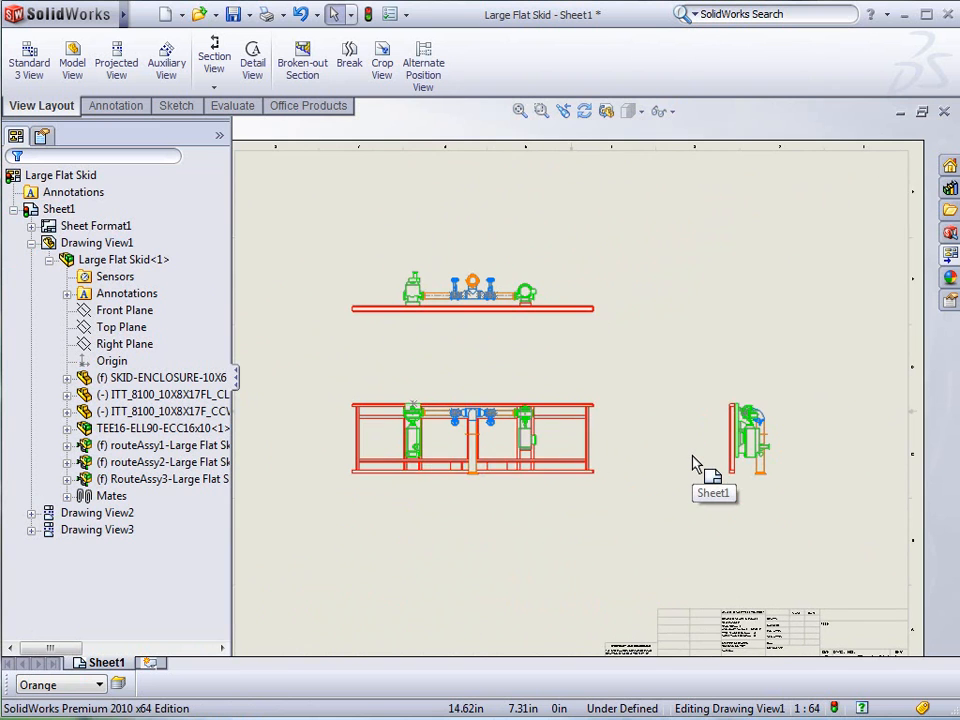